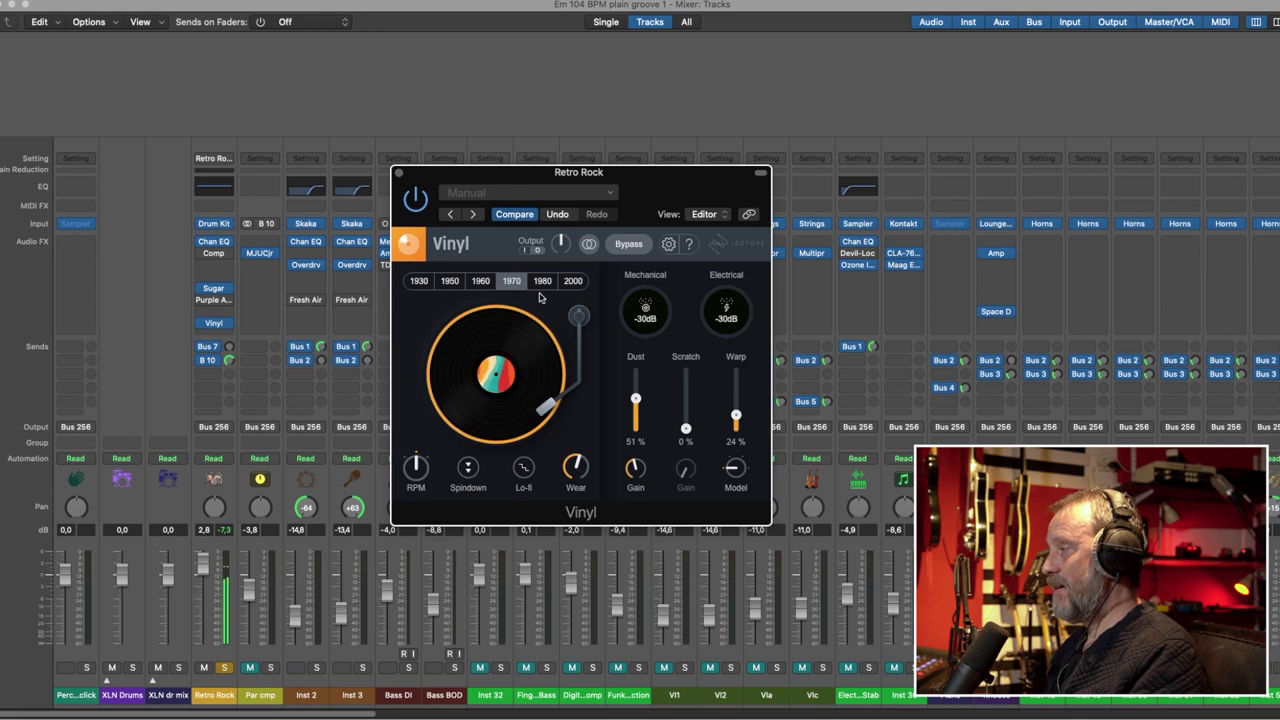
# Lower Vinyl's wear to 0% on the Retro Rock track and audition the 1930 and 1980 record eras.
pyautogui.moveTo(580, 477)
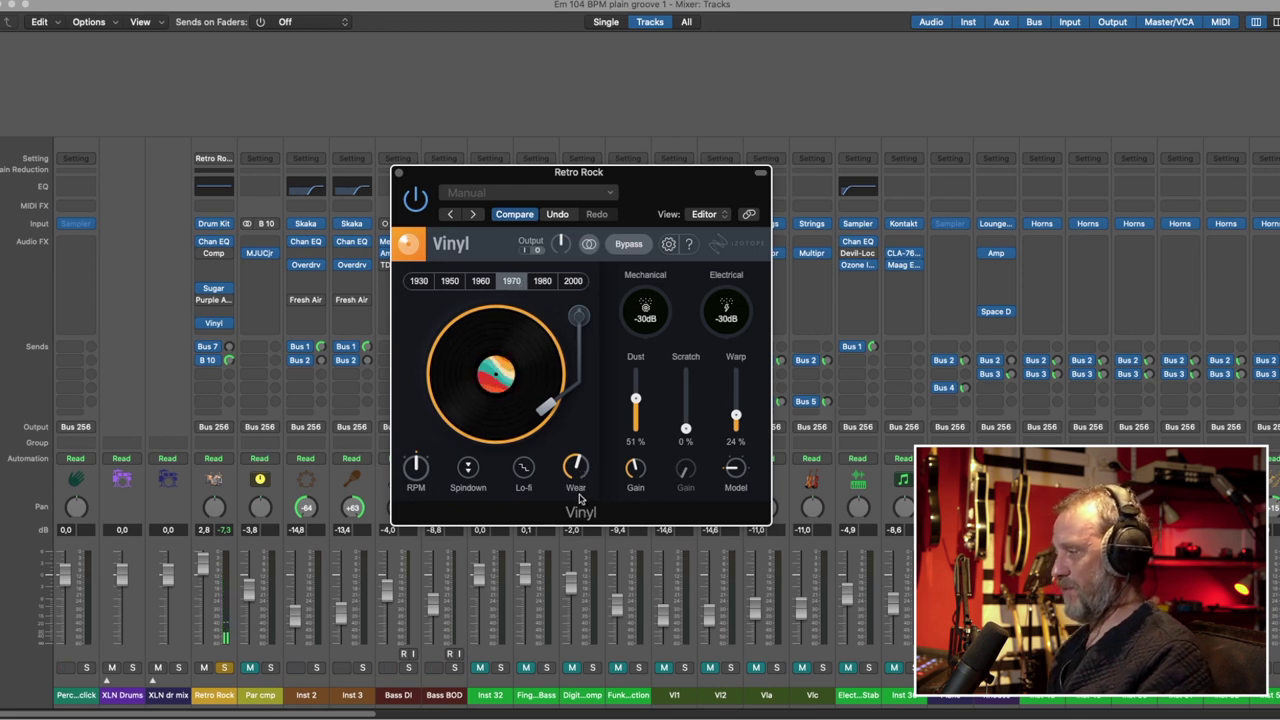
pyautogui.moveTo(578, 468); pyautogui.dragTo(593, 590)
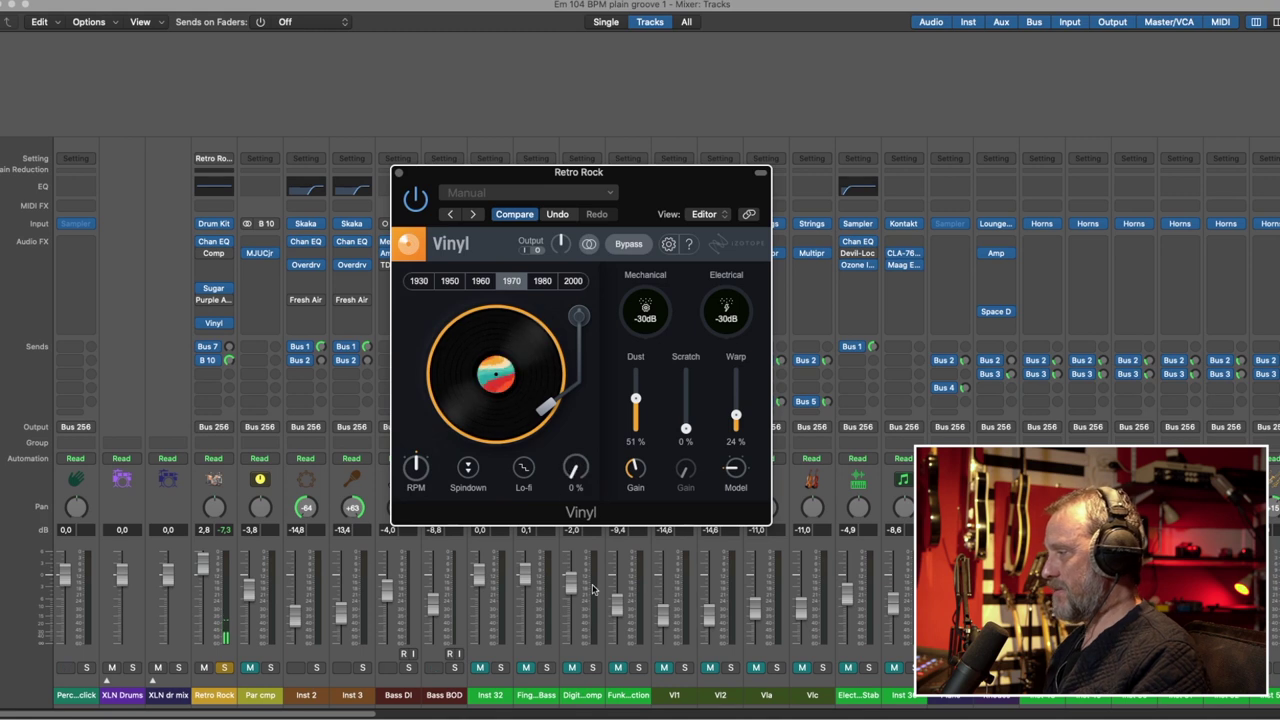
pyautogui.click(422, 284)
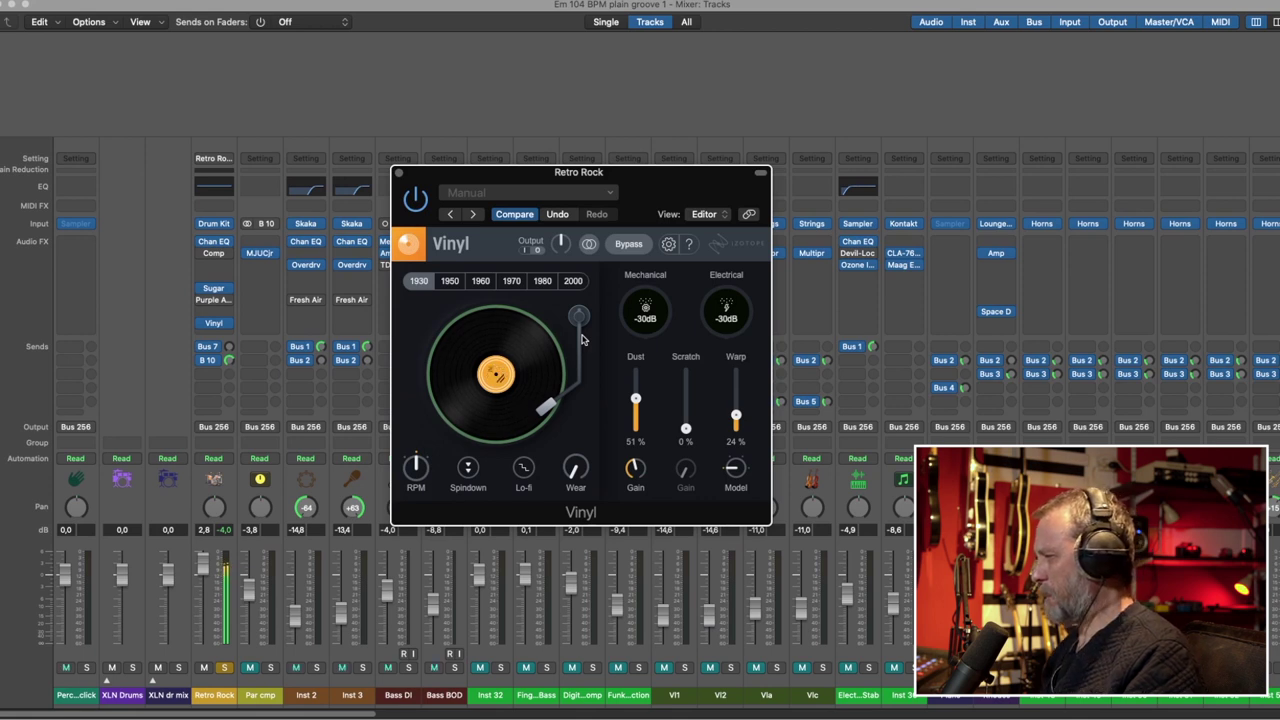
pyautogui.click(542, 281)
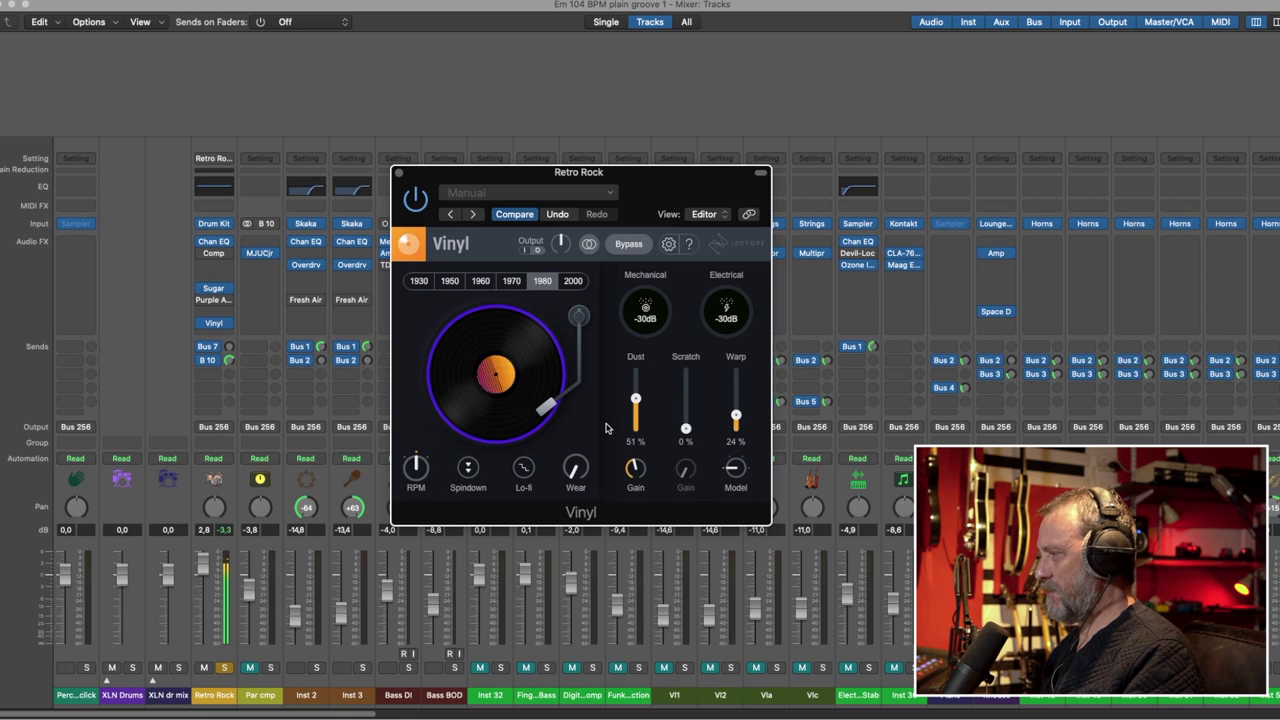
# Set Vinyl's wear to 62% with the 1970 era and trigger the Spindown effect.
pyautogui.moveTo(577, 478)
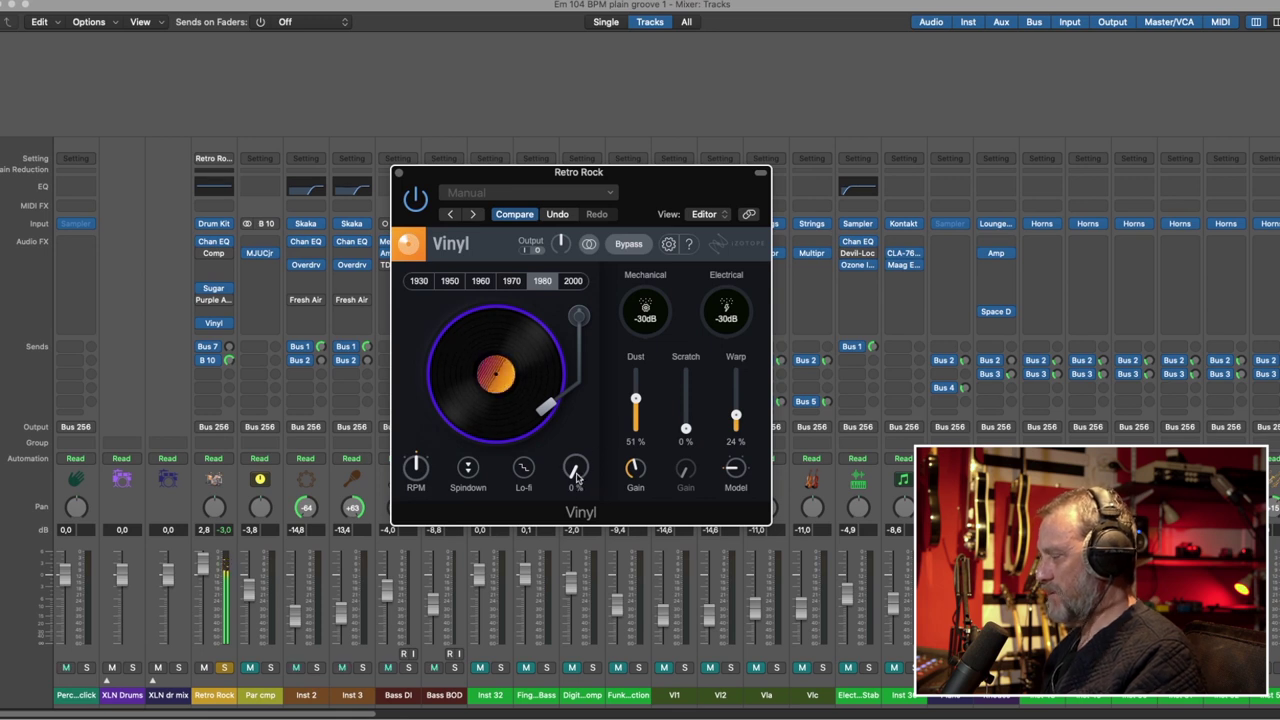
pyautogui.moveTo(577, 478); pyautogui.dragTo(573, 371)
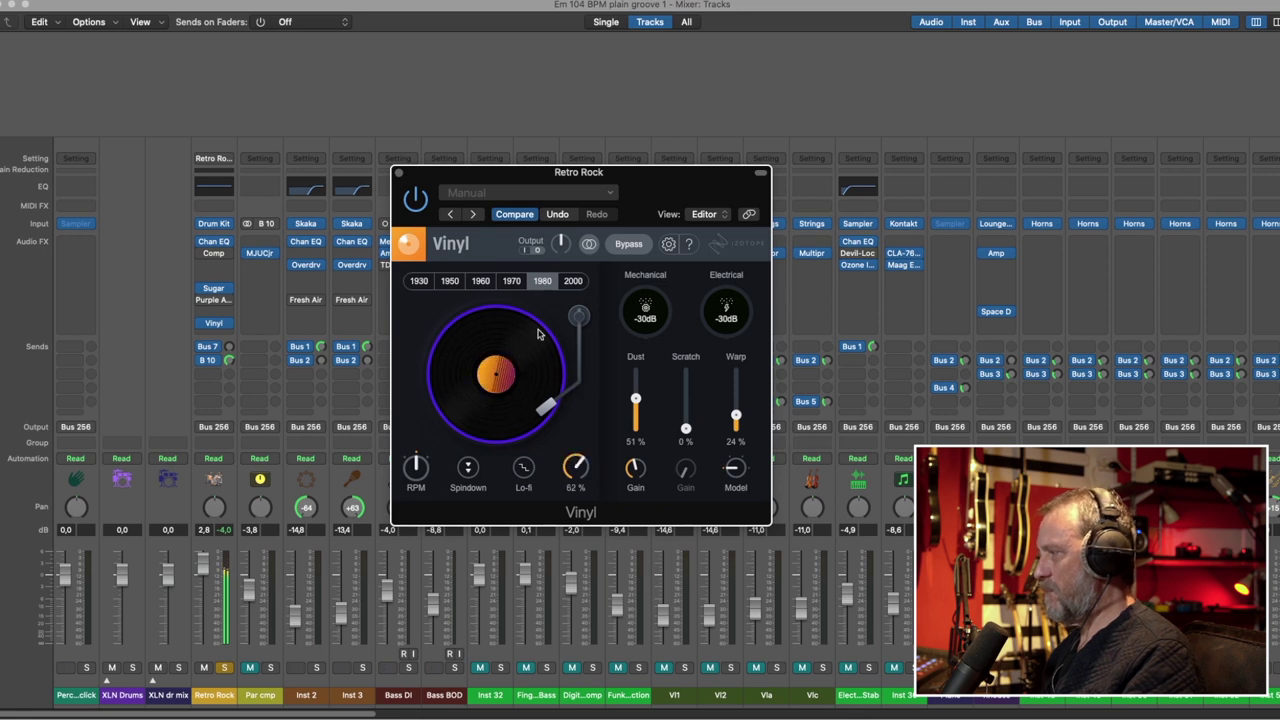
pyautogui.click(511, 280)
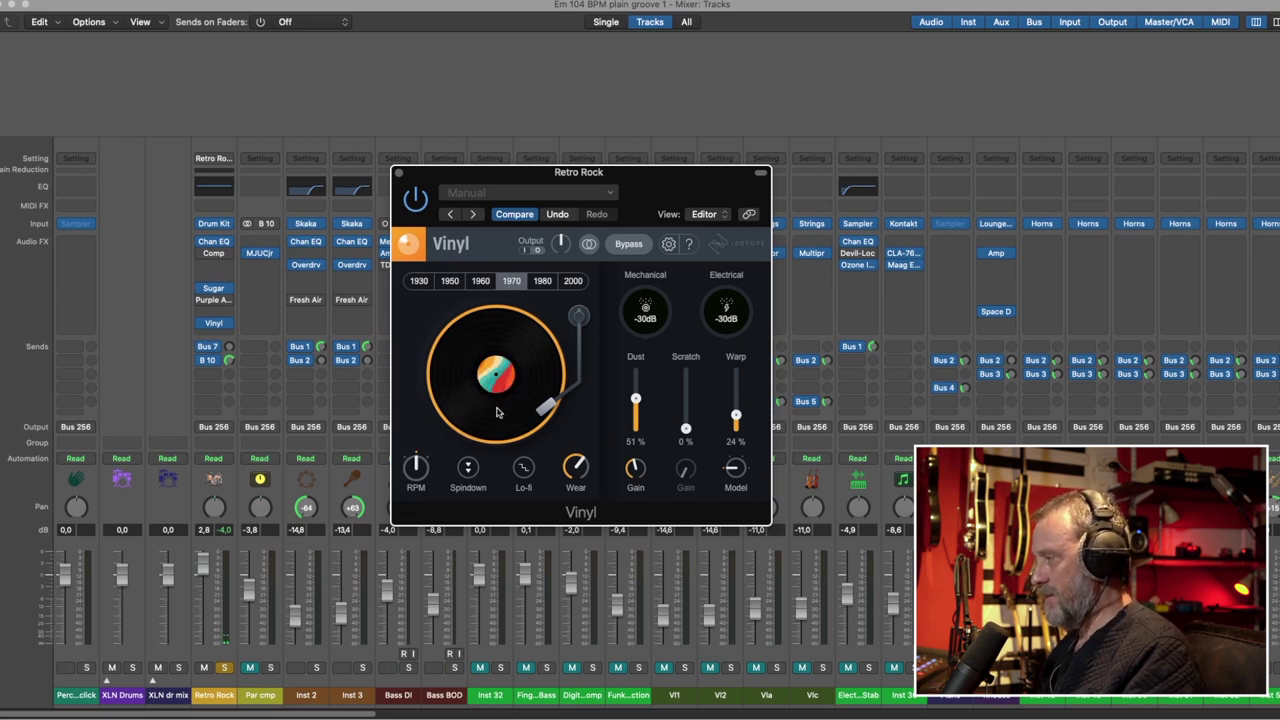
pyautogui.click(468, 468)
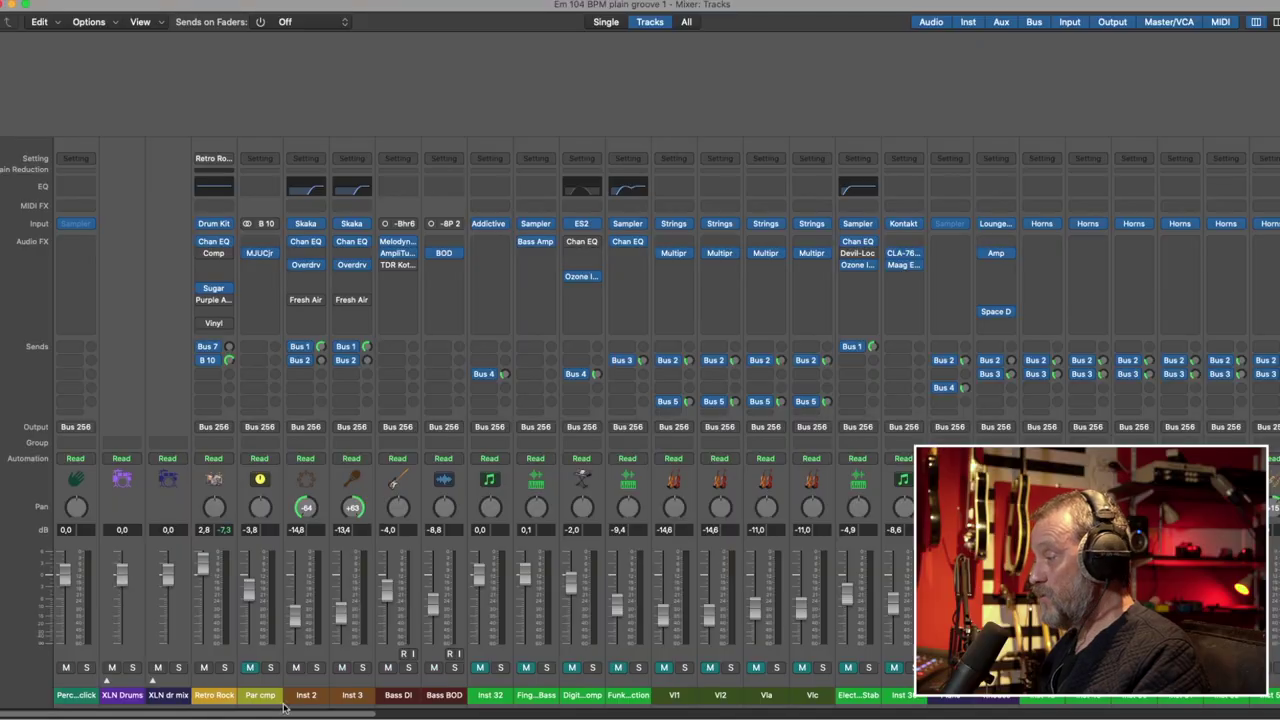
# Open ValhallaFreqEcho on the Mini Moog 5 track and place its window clear of the lower mixer controls.
pyautogui.moveTo(287, 709); pyautogui.dragTo(535, 710)
pyautogui.click(601, 313)
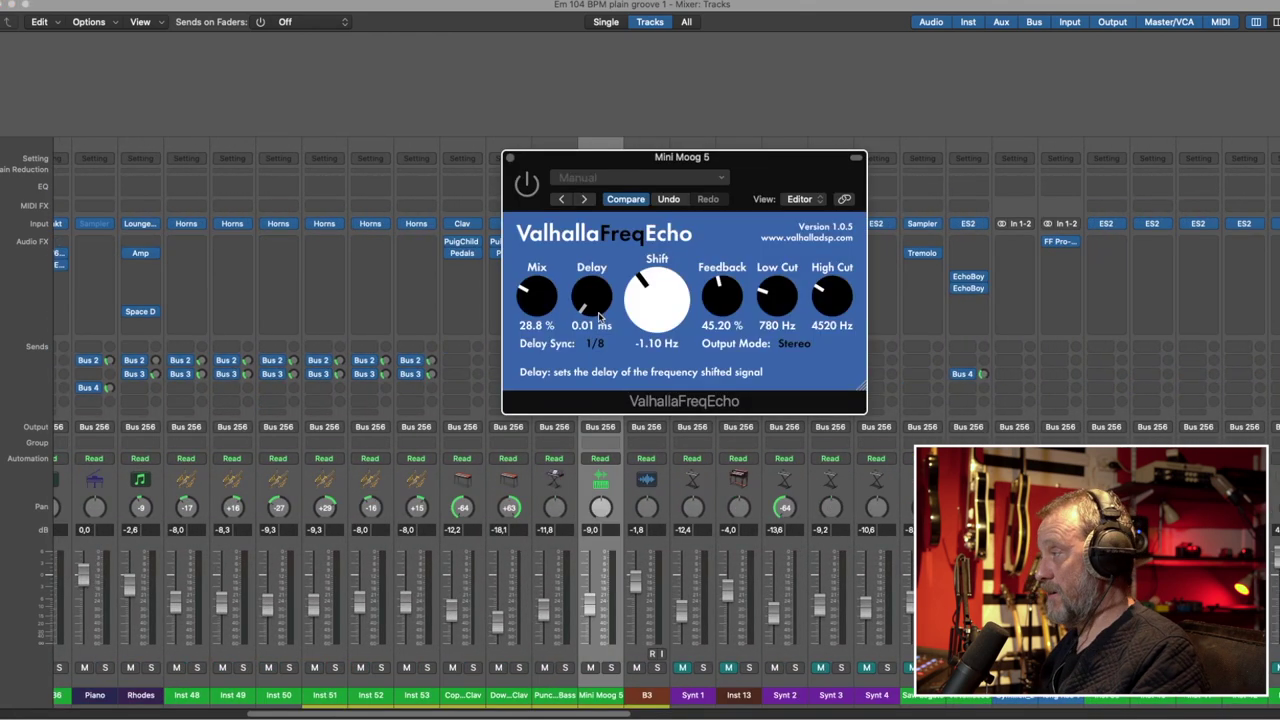
pyautogui.moveTo(628, 157); pyautogui.dragTo(729, 62)
# Solo the Mini Moog 5 track for playback and switch ValhallaFreqEcho on.
pyautogui.press('s')
pyautogui.press('space')
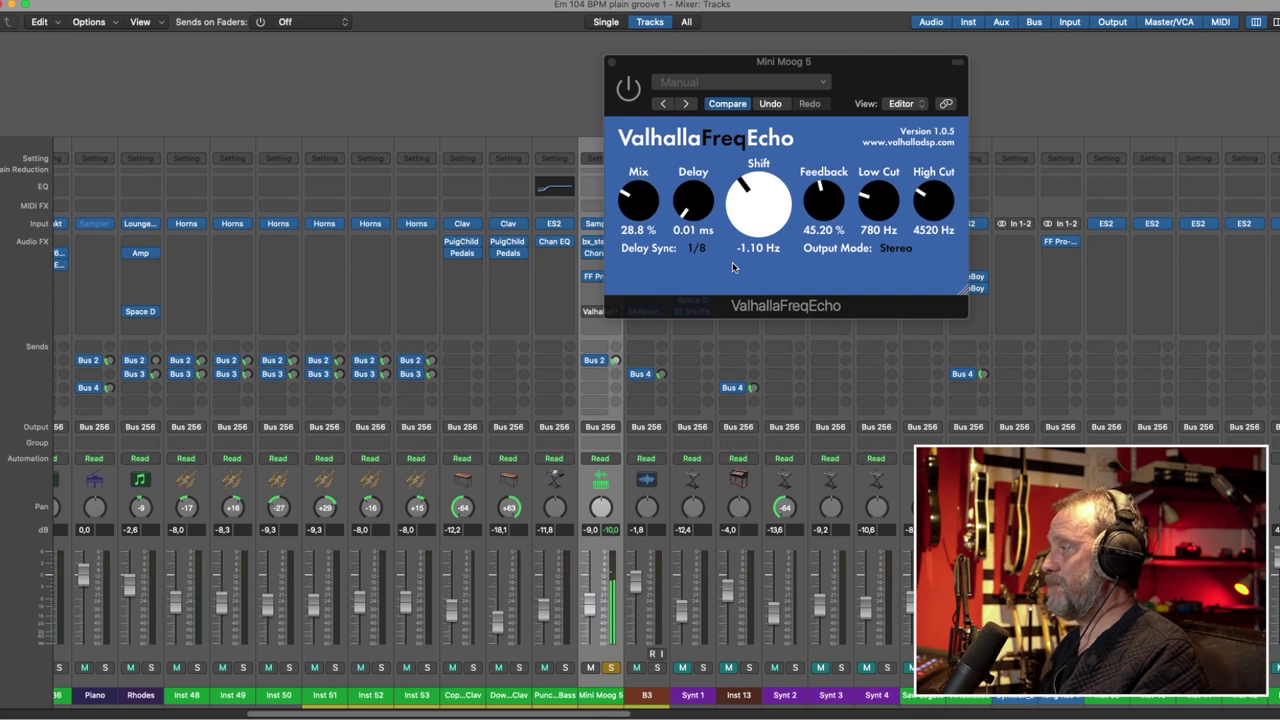
pyautogui.click(626, 90)
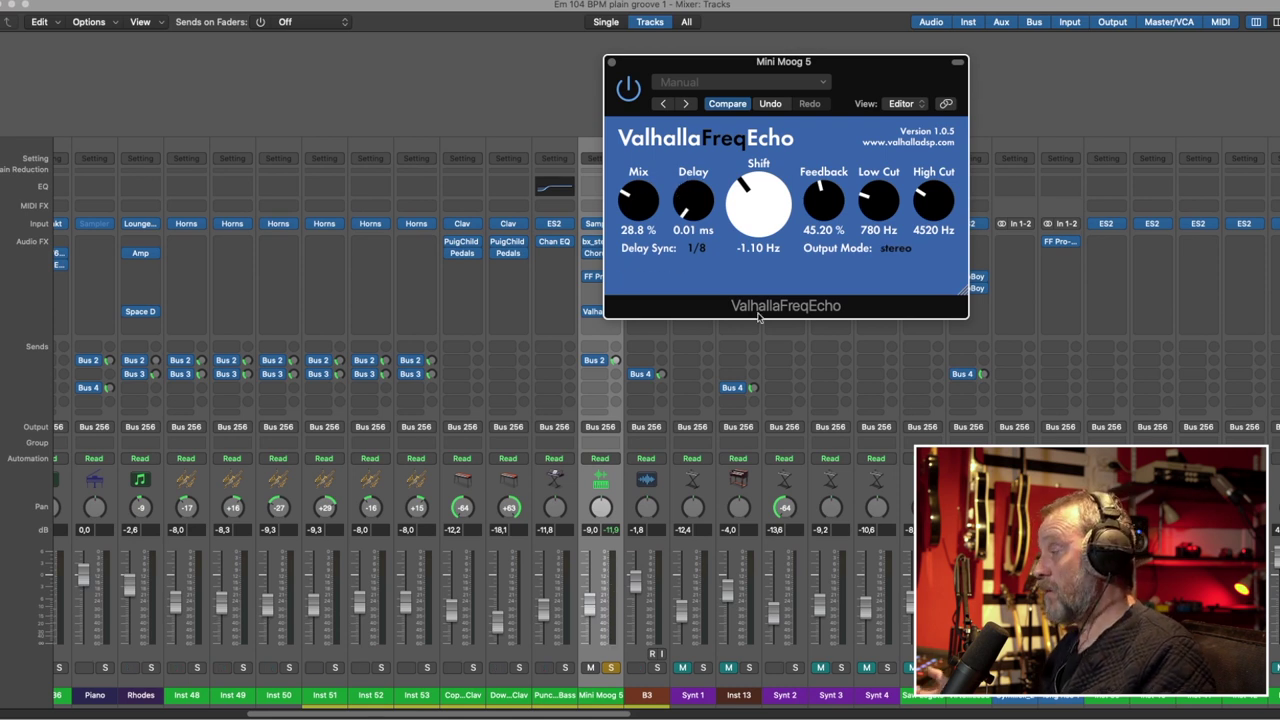
# Set ValhallaFreqEcho's delay sync to Free, with a delay of 2.47 ms and a mix of 72.4%.
pyautogui.click(704, 249)
pyautogui.click(705, 254)
pyautogui.moveTo(695, 218); pyautogui.dragTo(691, 261)
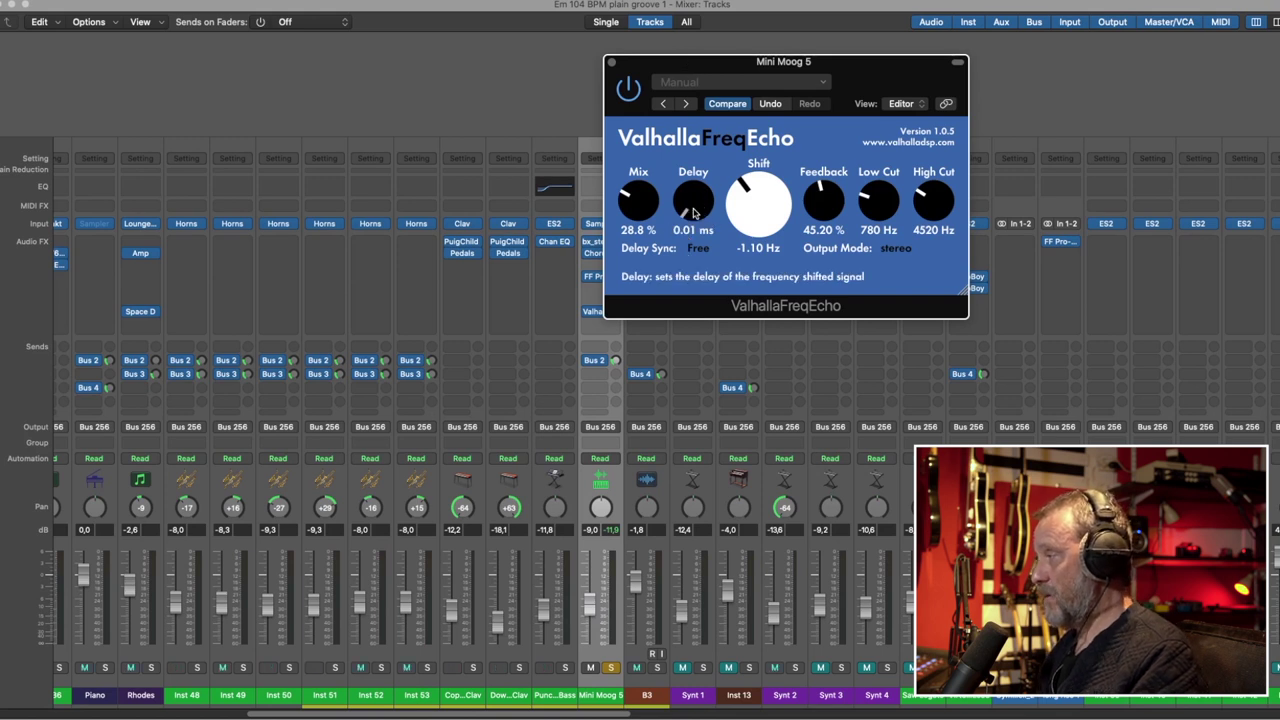
pyautogui.moveTo(695, 212); pyautogui.dragTo(697, 193)
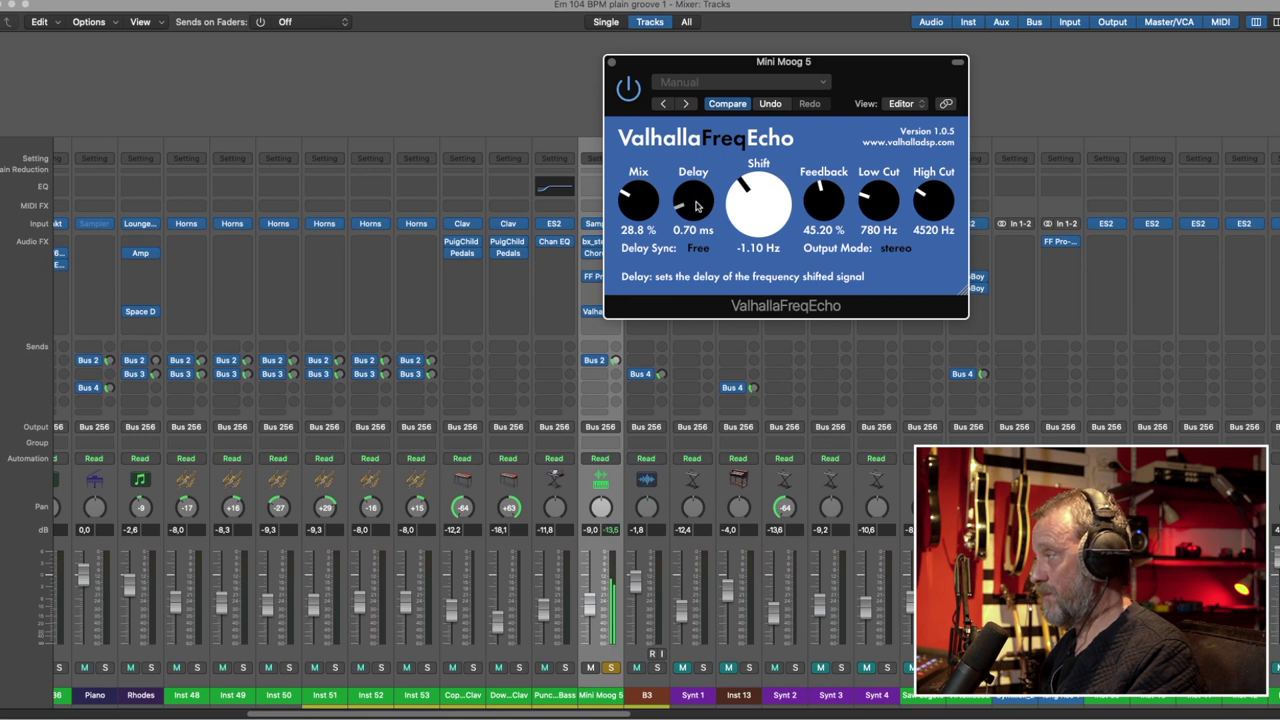
pyautogui.moveTo(697, 200); pyautogui.dragTo(636, 136)
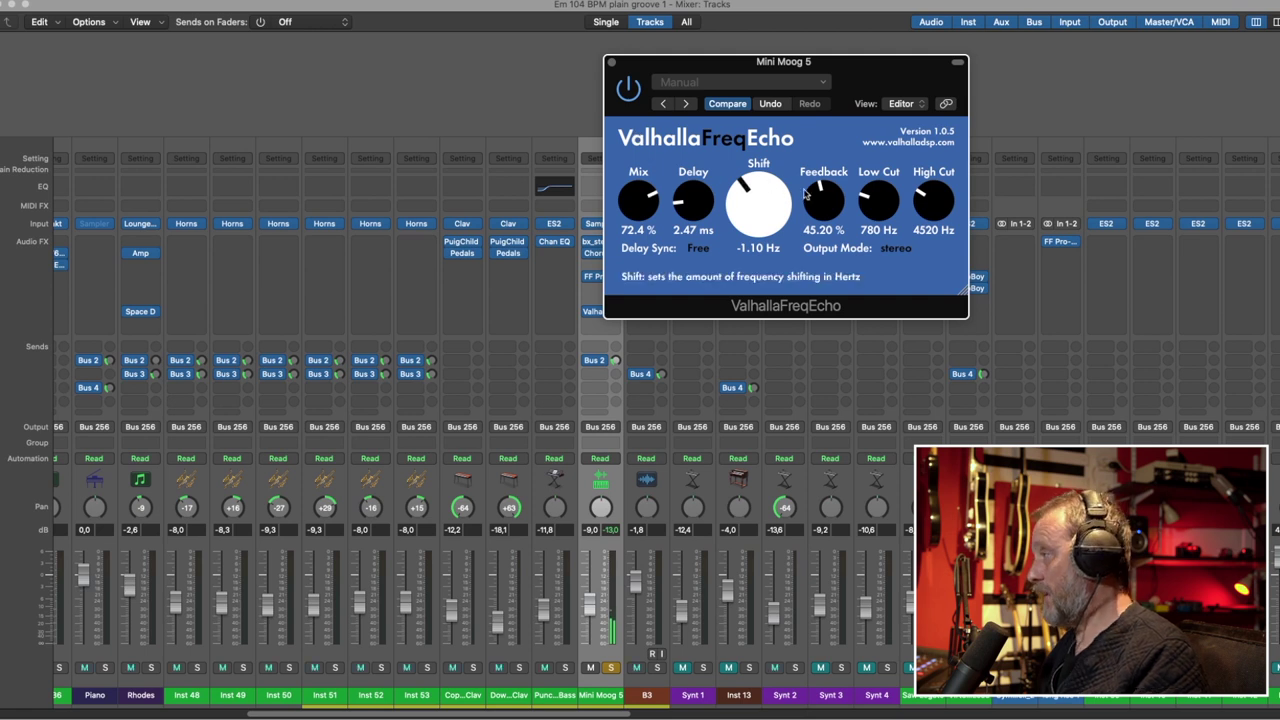
# Set ValhallaFreqEcho's delay sync to 1/8, mix to 56.8% and shift to about -0.17 Hz, and close the plug-in.
pyautogui.click(698, 248)
pyautogui.click(710, 324)
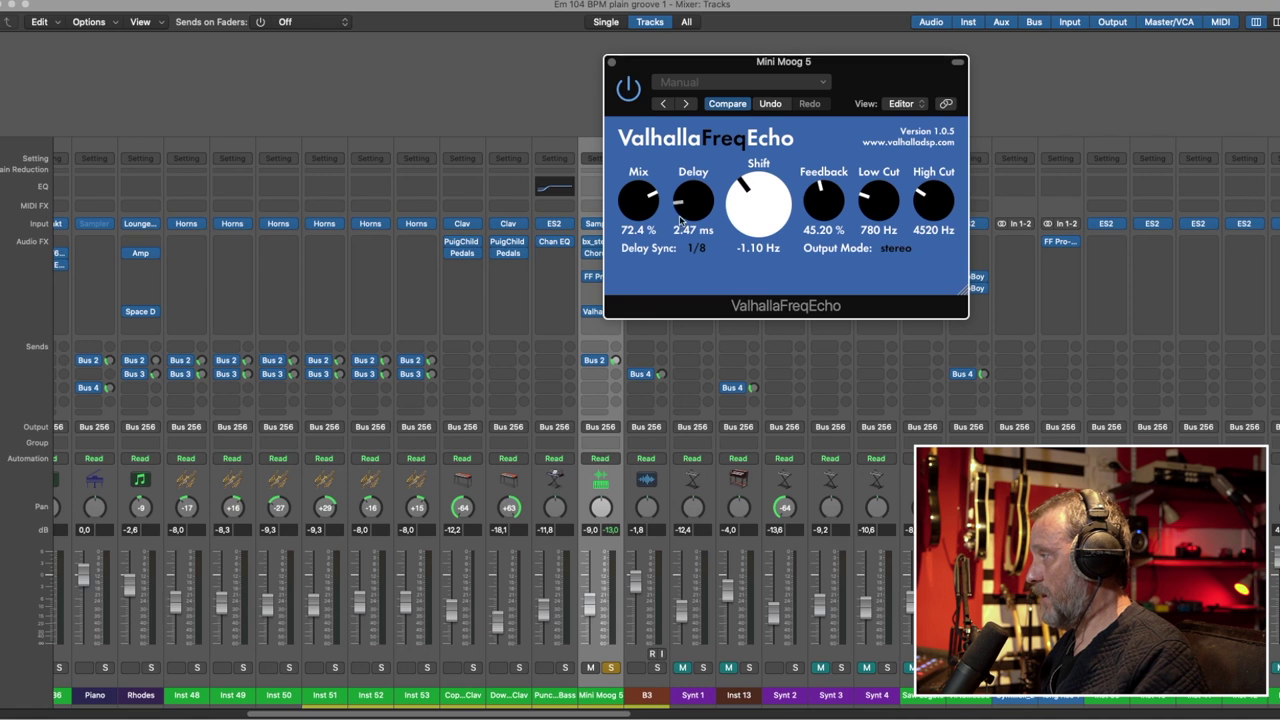
pyautogui.moveTo(638, 200); pyautogui.dragTo(631, 259)
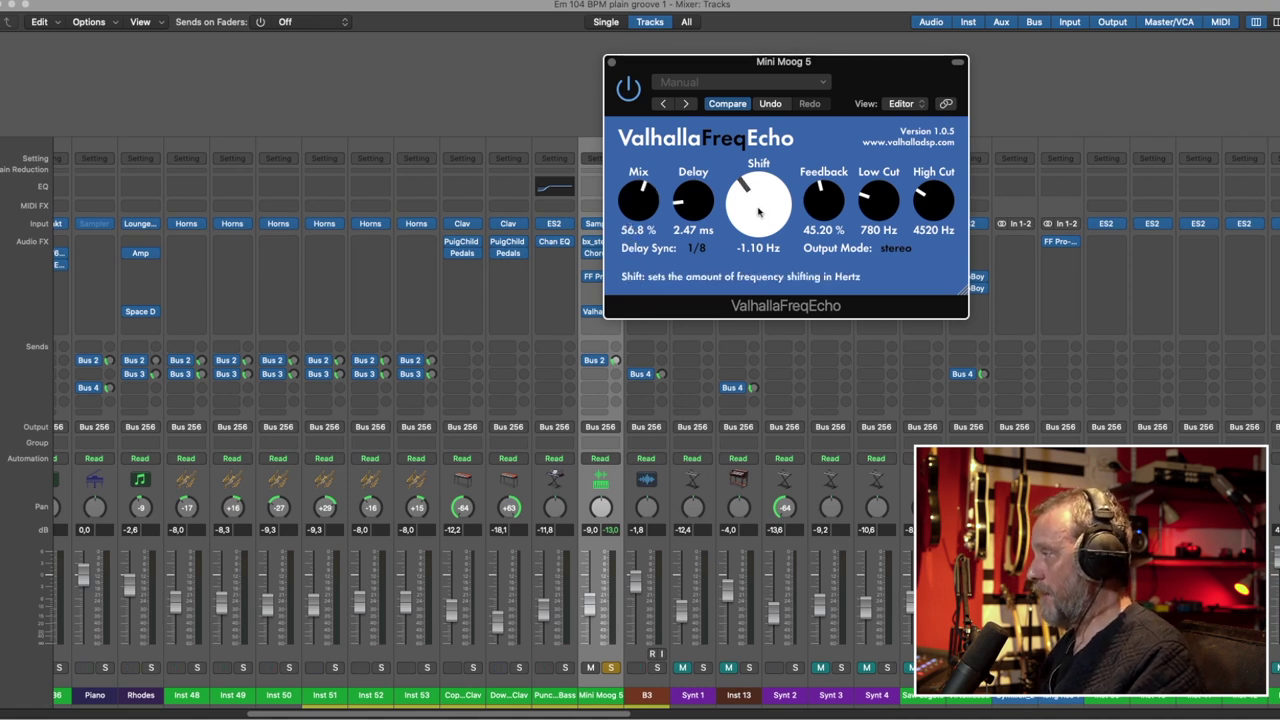
pyautogui.moveTo(760, 208)
pyautogui.mouseDown()
pyautogui.moveTo(760, 110)
pyautogui.moveTo(765, 274)
pyautogui.moveTo(755, 207)
pyautogui.mouseUp()
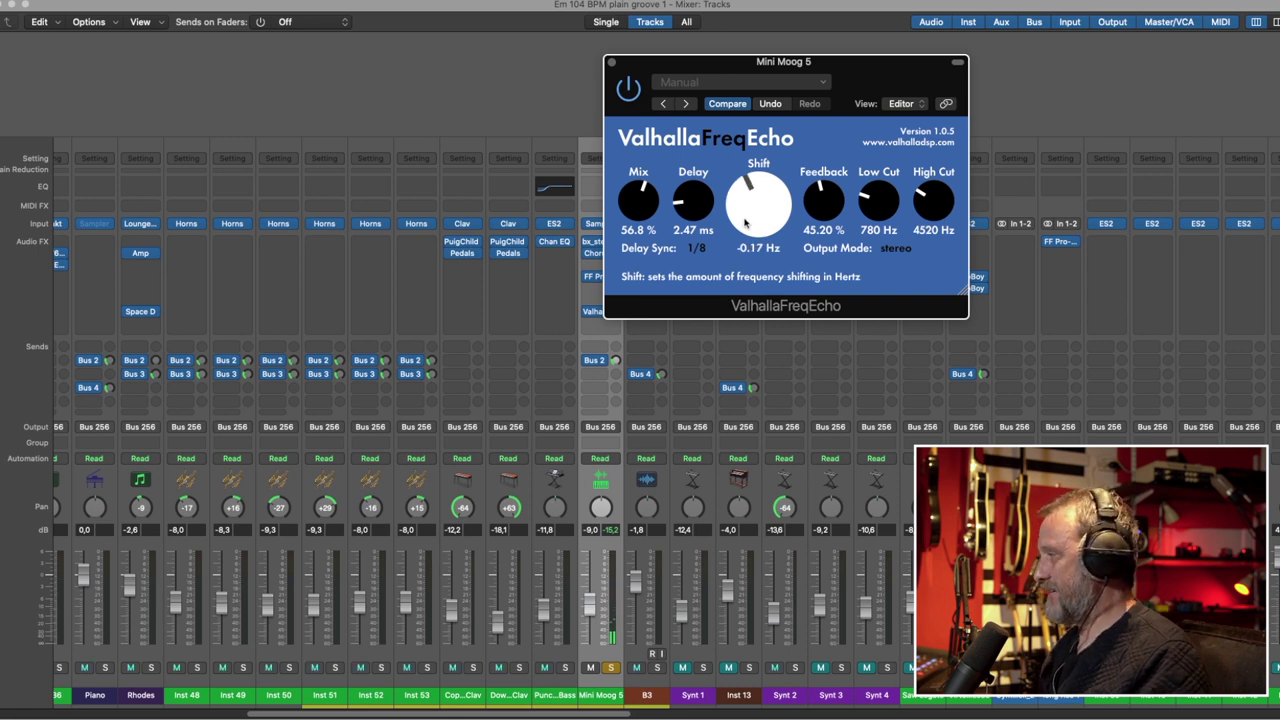
pyautogui.click(610, 62)
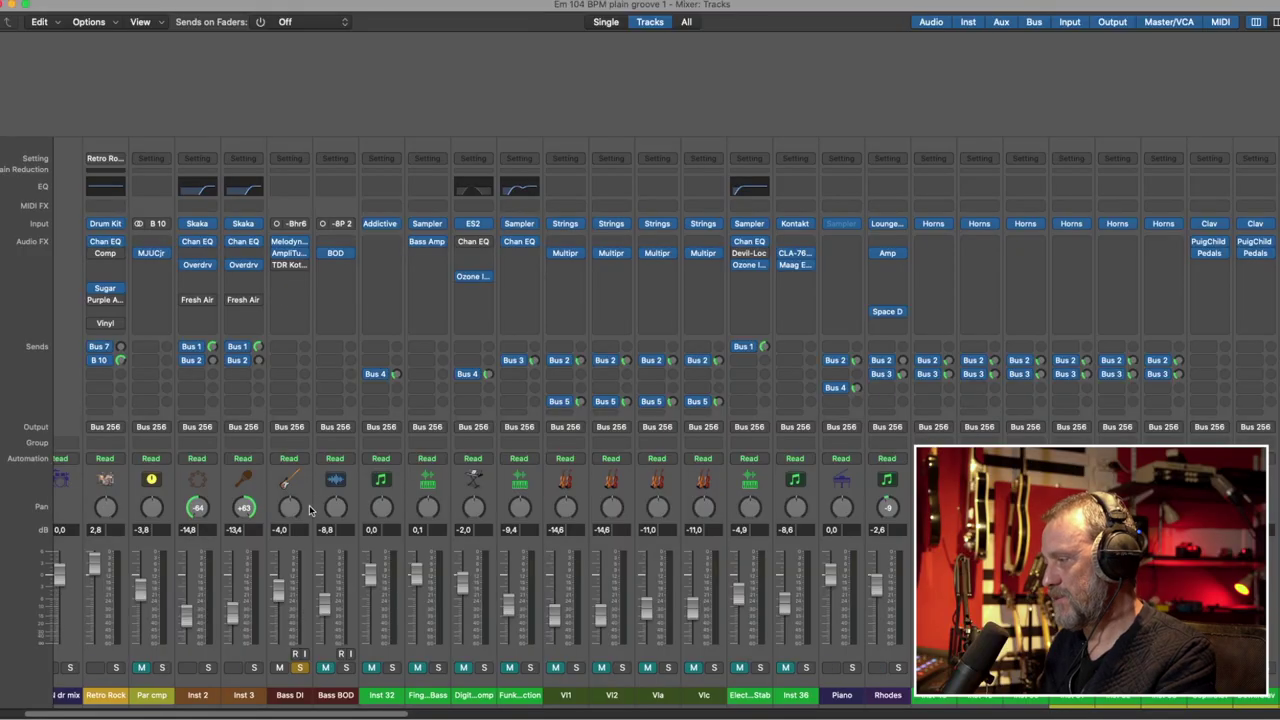
# Open TDR Kotelnikov on the Bass DI track and play the soloed bass with the compressor in view.
pyautogui.moveTo(294, 269)
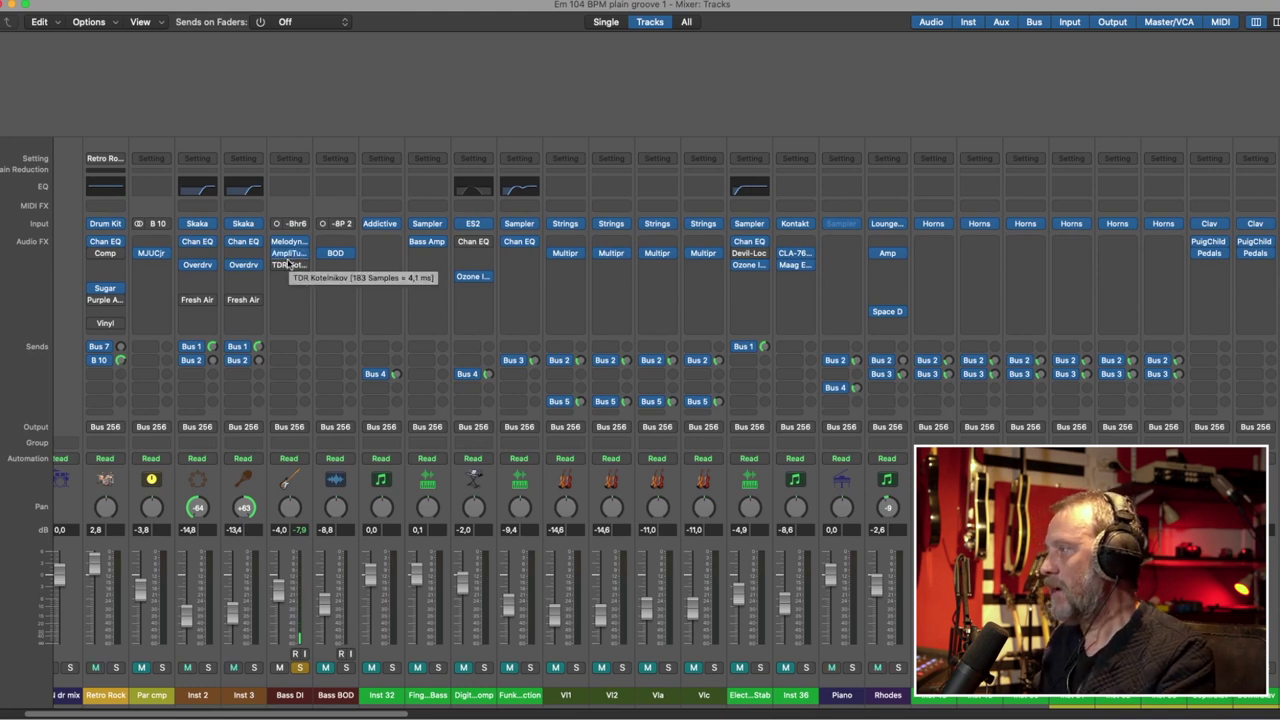
pyautogui.click(288, 263)
pyautogui.moveTo(603, 180); pyautogui.dragTo(472, 158)
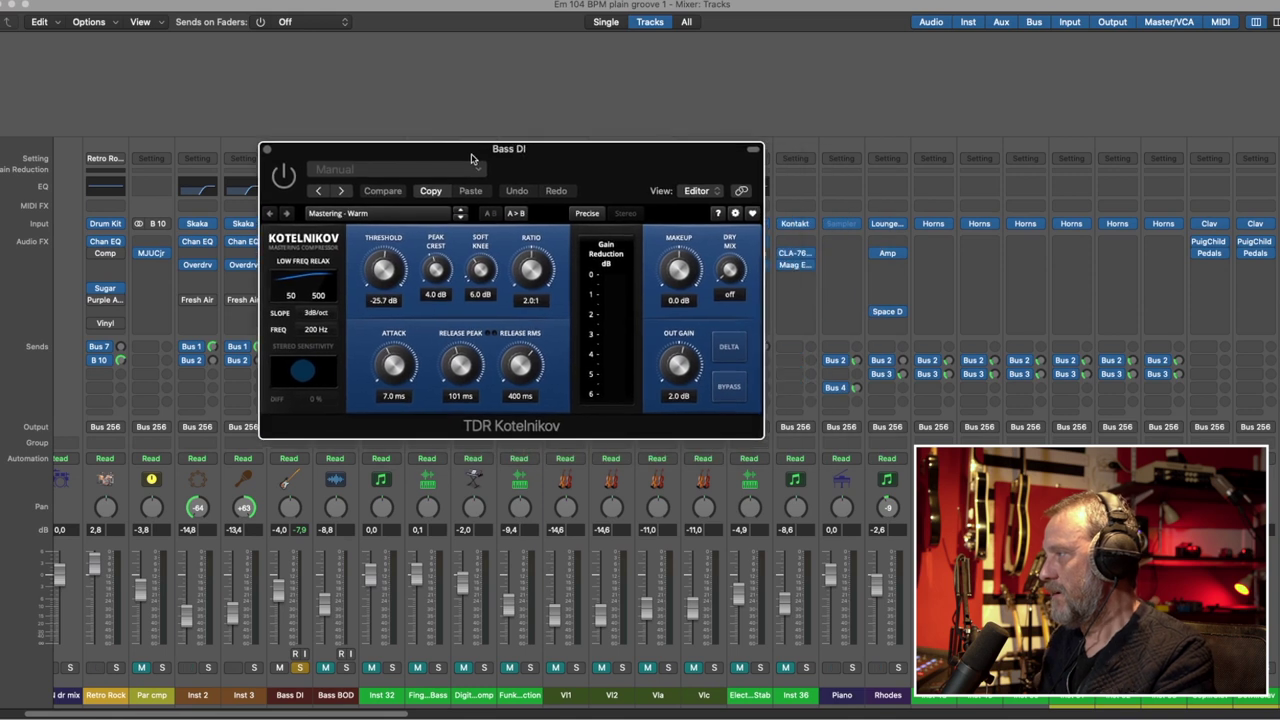
pyautogui.press('space')
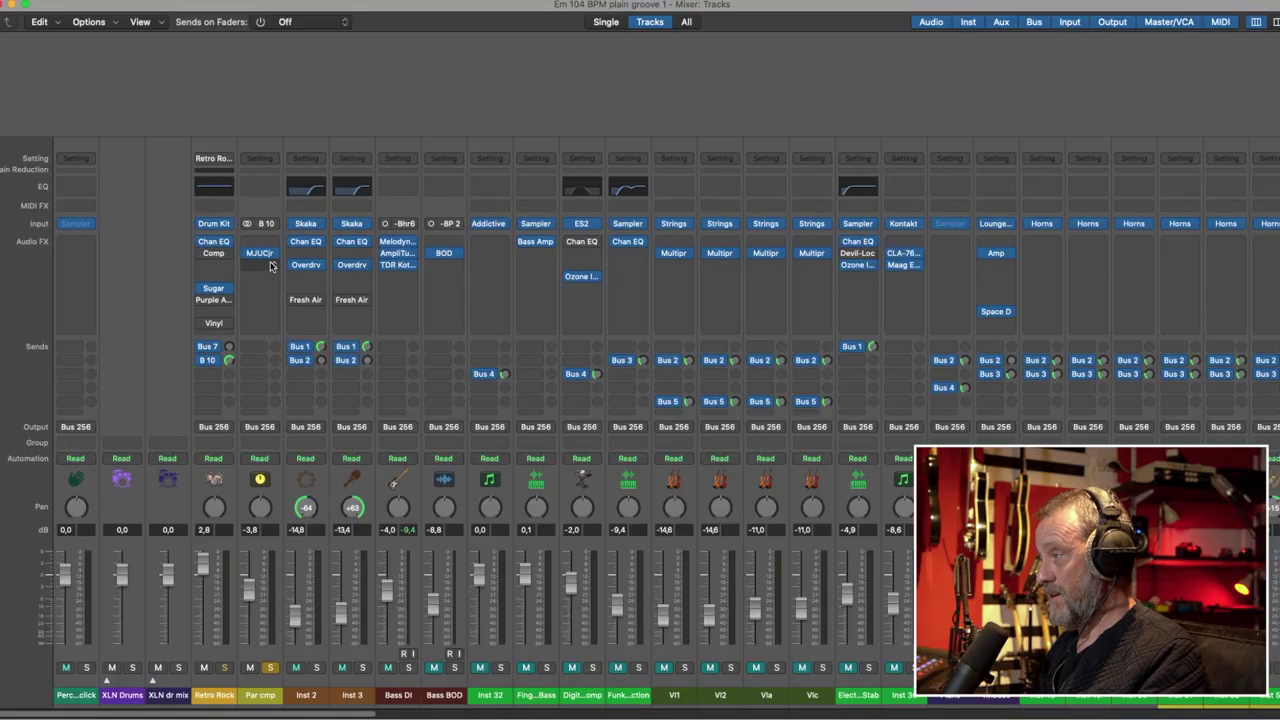
# Open MJUCjr on the Par cmp track and set its compress amount to 30.2.
pyautogui.click(259, 252)
pyautogui.moveTo(708, 190); pyautogui.dragTo(438, 126)
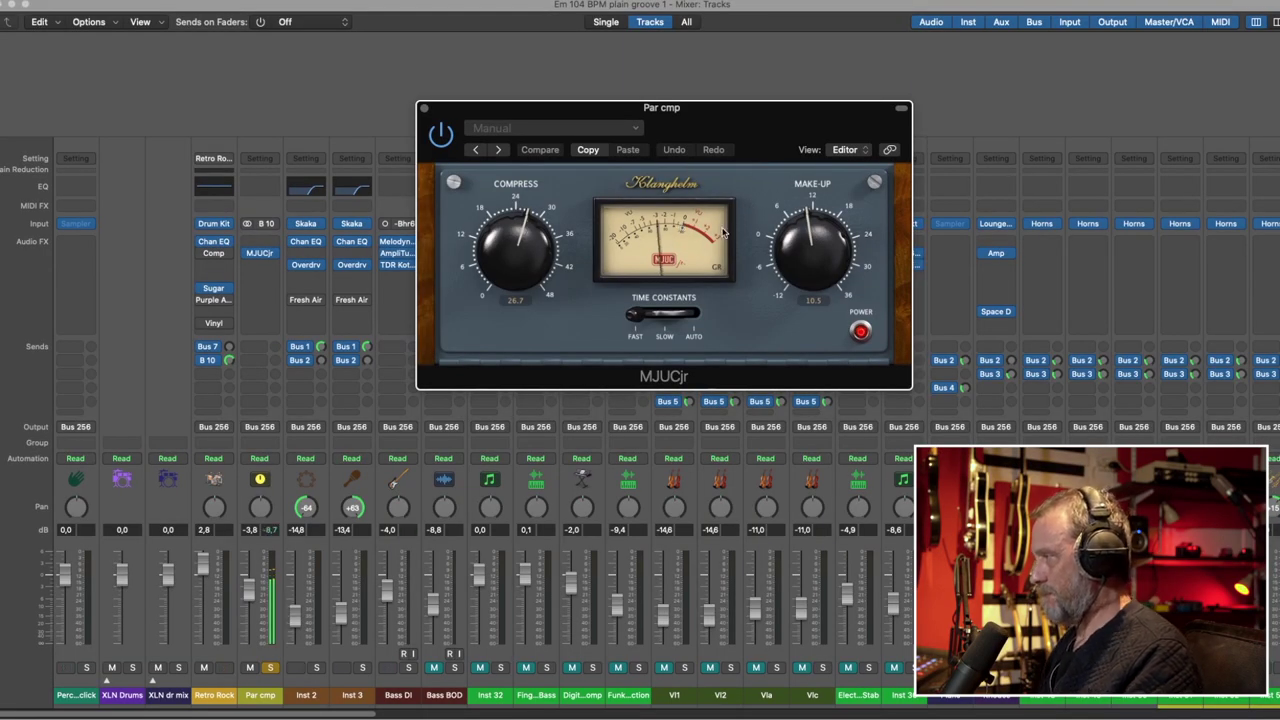
pyautogui.moveTo(509, 261); pyautogui.dragTo(510, 254)
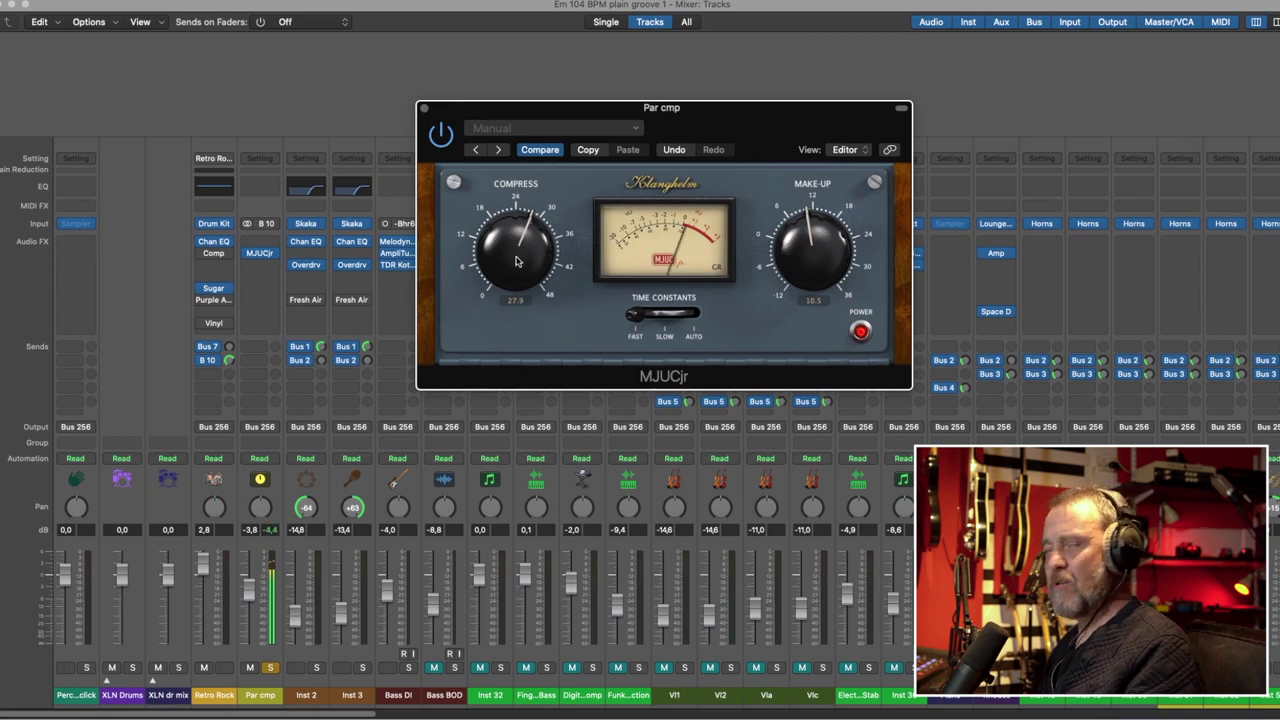
pyautogui.moveTo(517, 262); pyautogui.dragTo(514, 322)
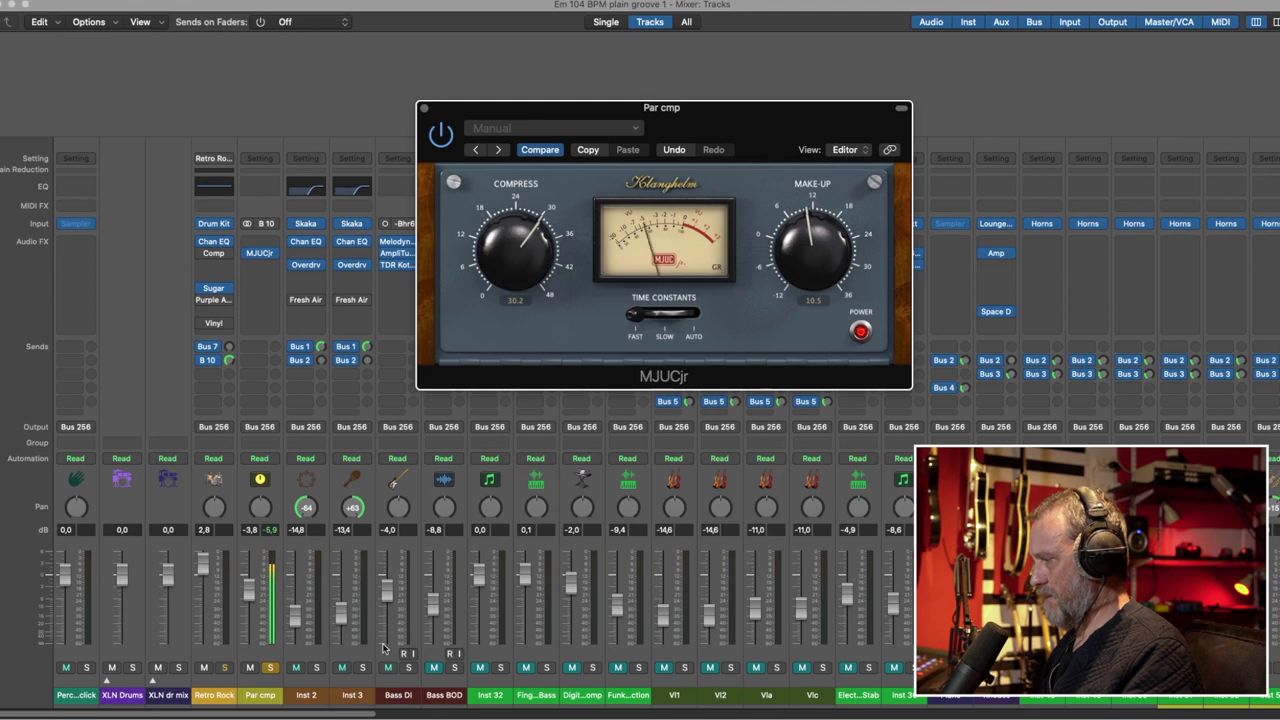
# Solo the Retro Rock drums alone, add the Par cmp track to the solo for comparison, and close MJUCjr.
pyautogui.click(262, 668)
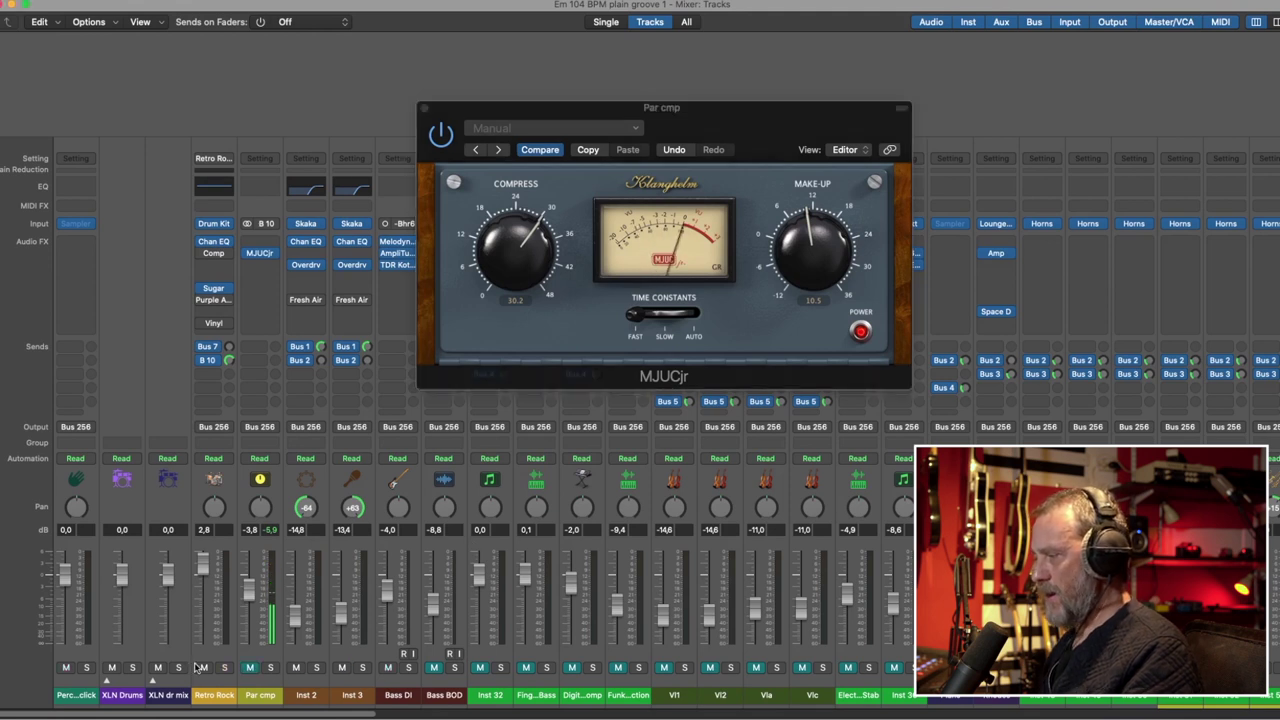
pyautogui.click(224, 667)
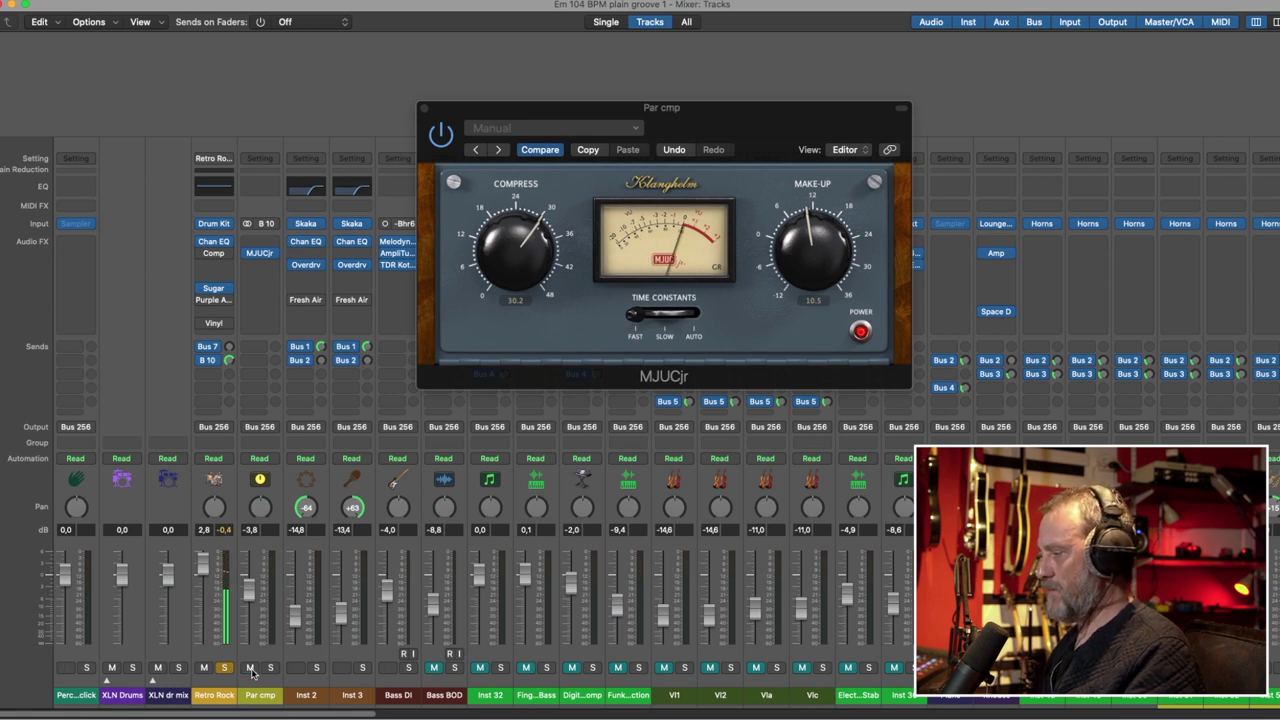
pyautogui.click(270, 667)
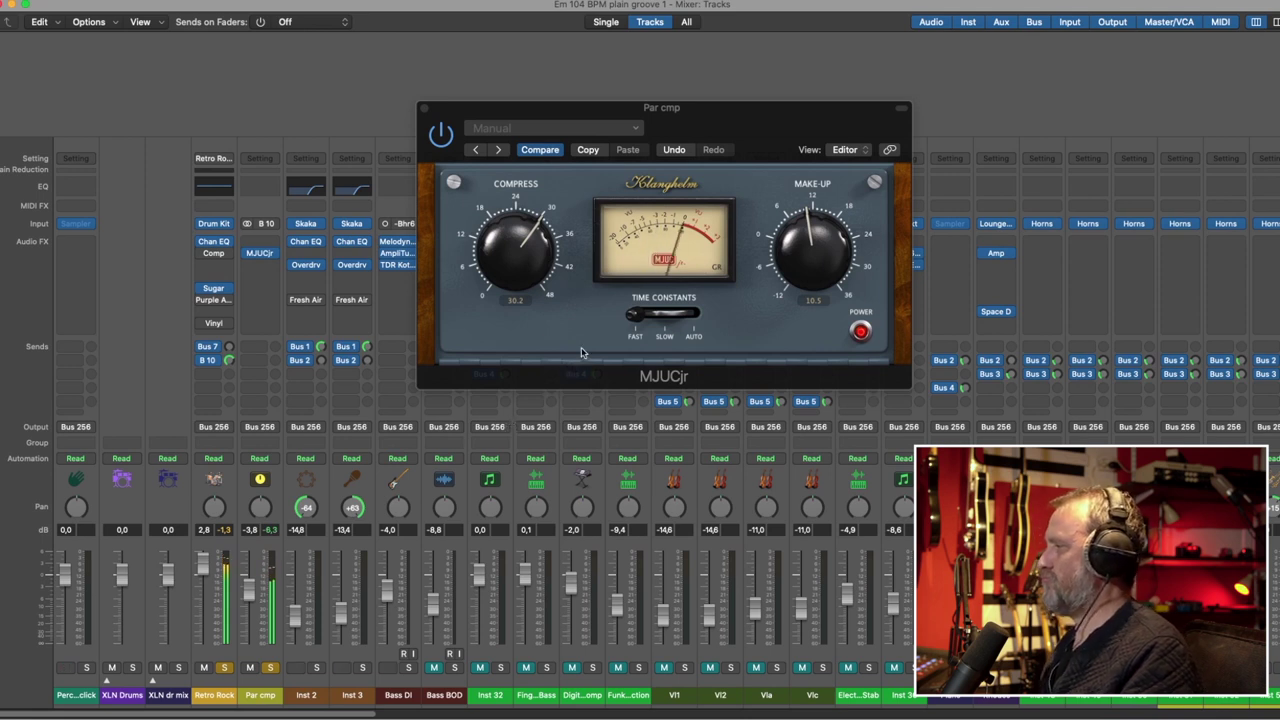
pyautogui.click(673, 305)
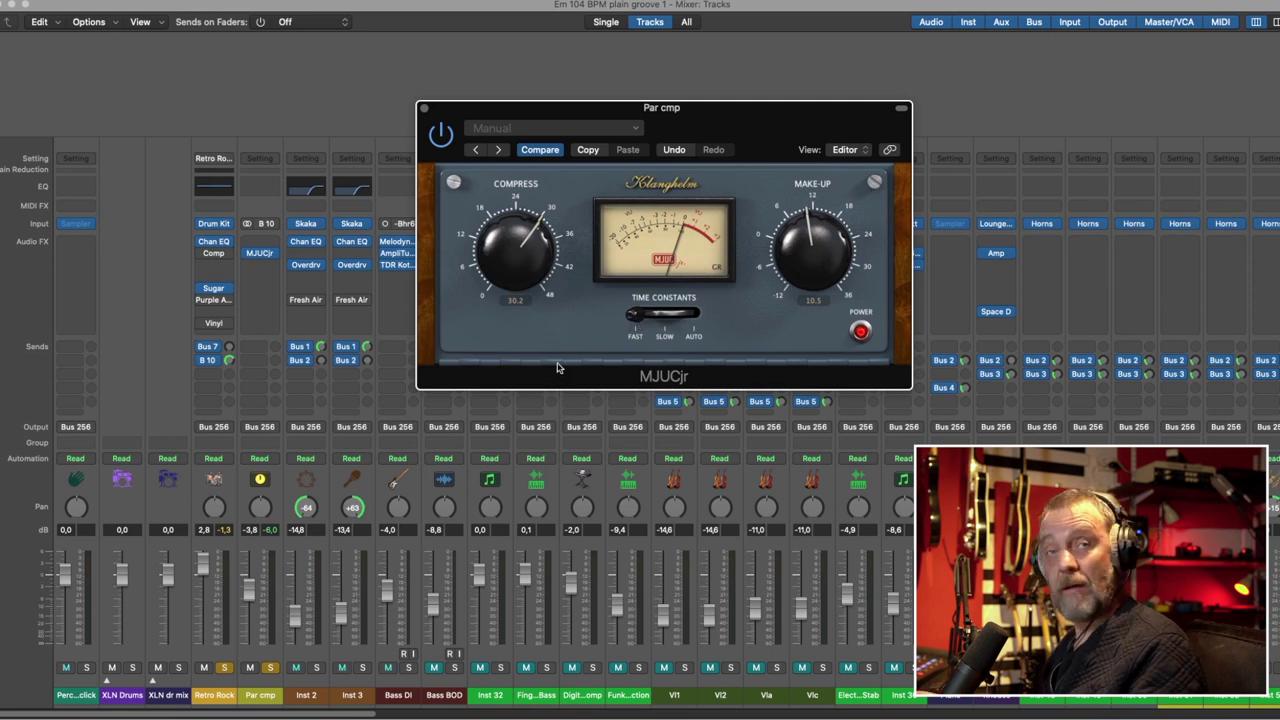
pyautogui.press('super+w')
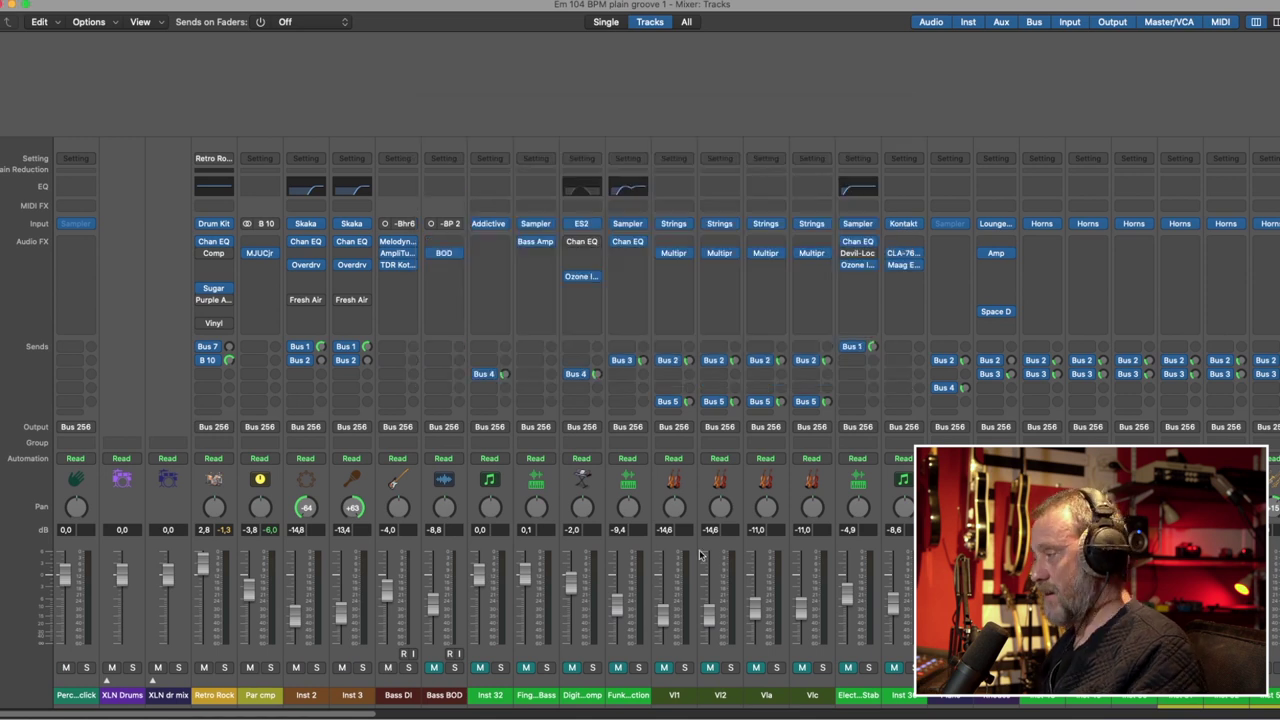
# Solo and select the Inst 2 and Inst 3 tracks, and raise their faders together to -2.1 dB and -0.7 dB.
pyautogui.moveTo(355, 714); pyautogui.dragTo(381, 716)
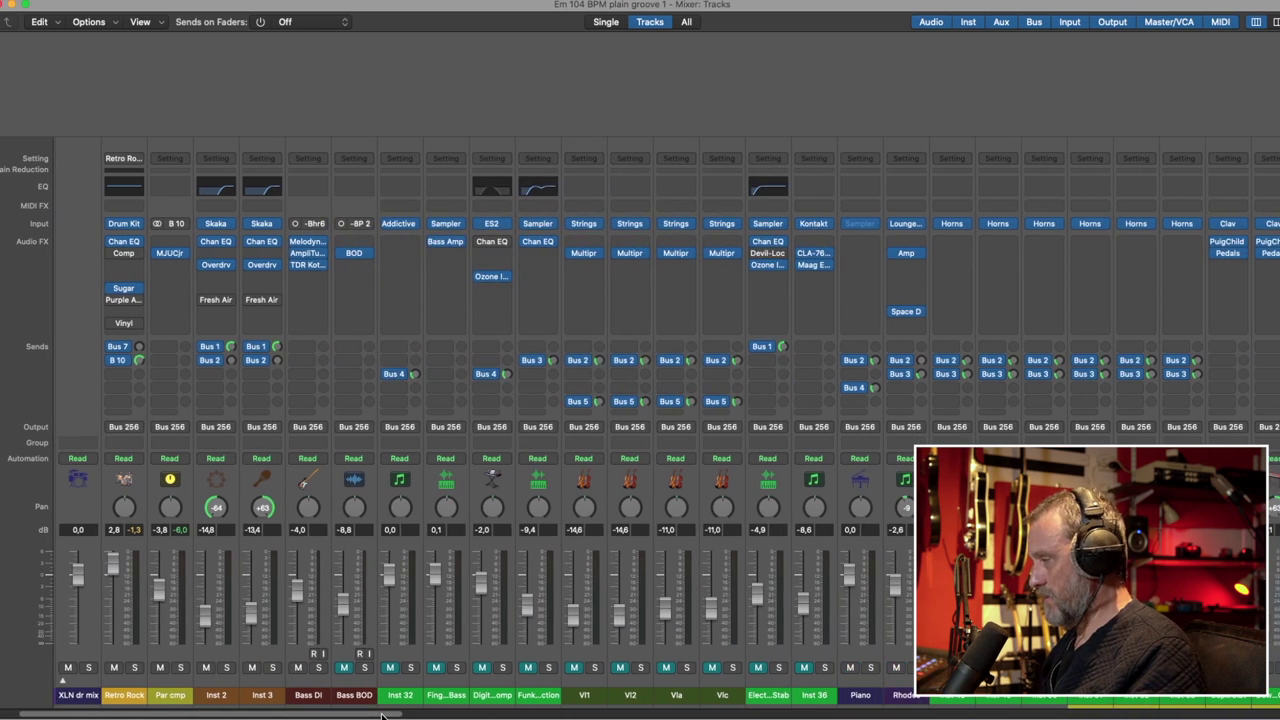
pyautogui.click(272, 667)
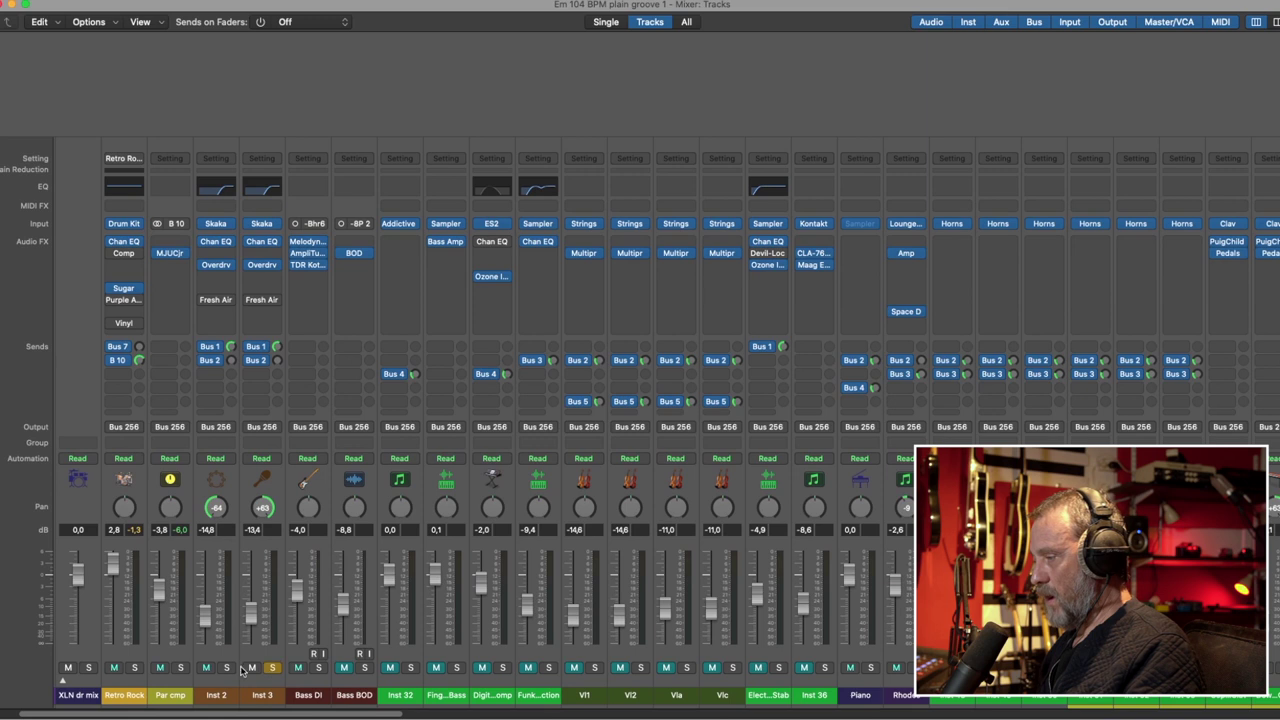
pyautogui.click(220, 690)
pyautogui.keyDown('shift'); pyautogui.click(263, 693); pyautogui.keyUp('shift')
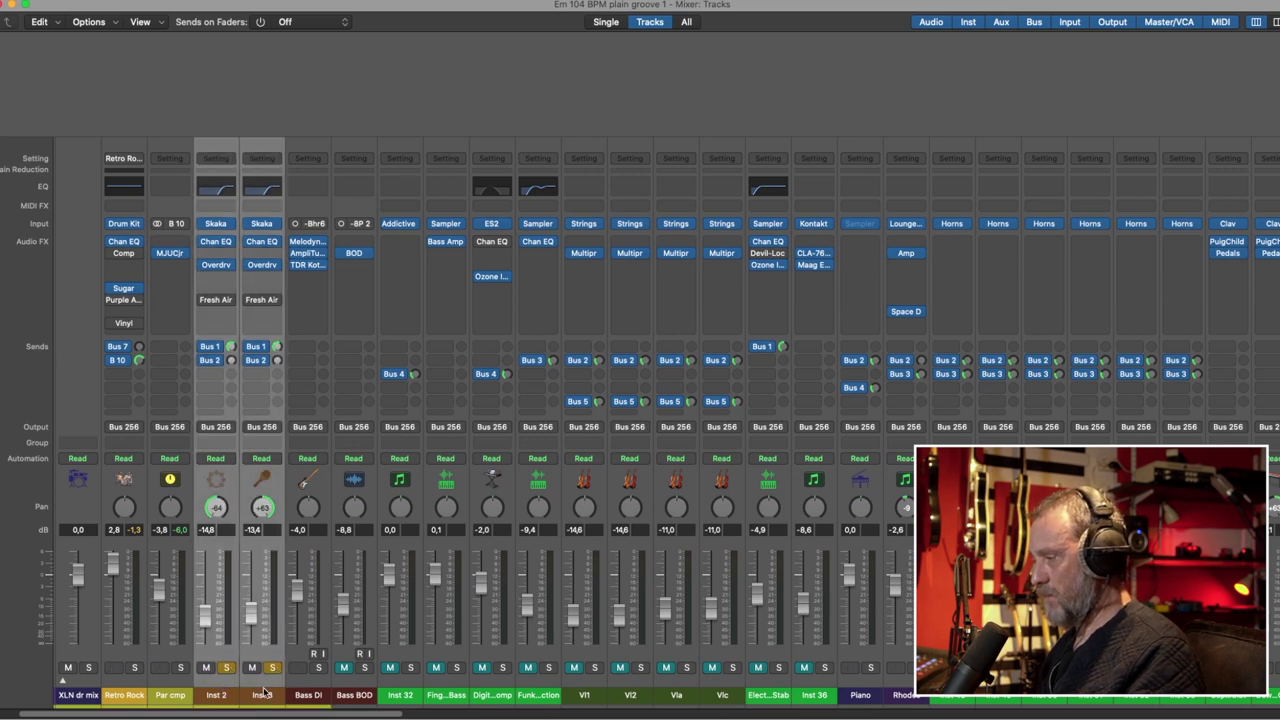
pyautogui.moveTo(217, 620); pyautogui.dragTo(217, 578)
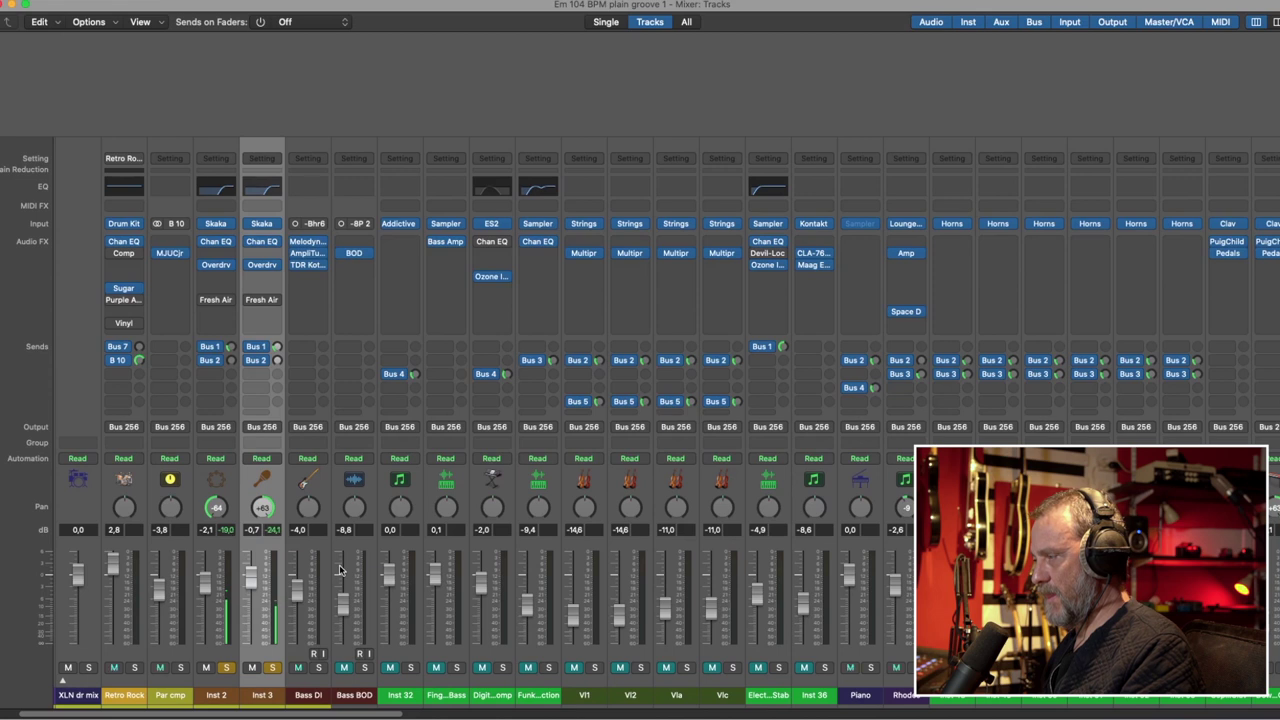
# Open Fresh Air on the Inst 3 track and copy the plug-in onto the Inst 2 track.
pyautogui.moveTo(253, 304)
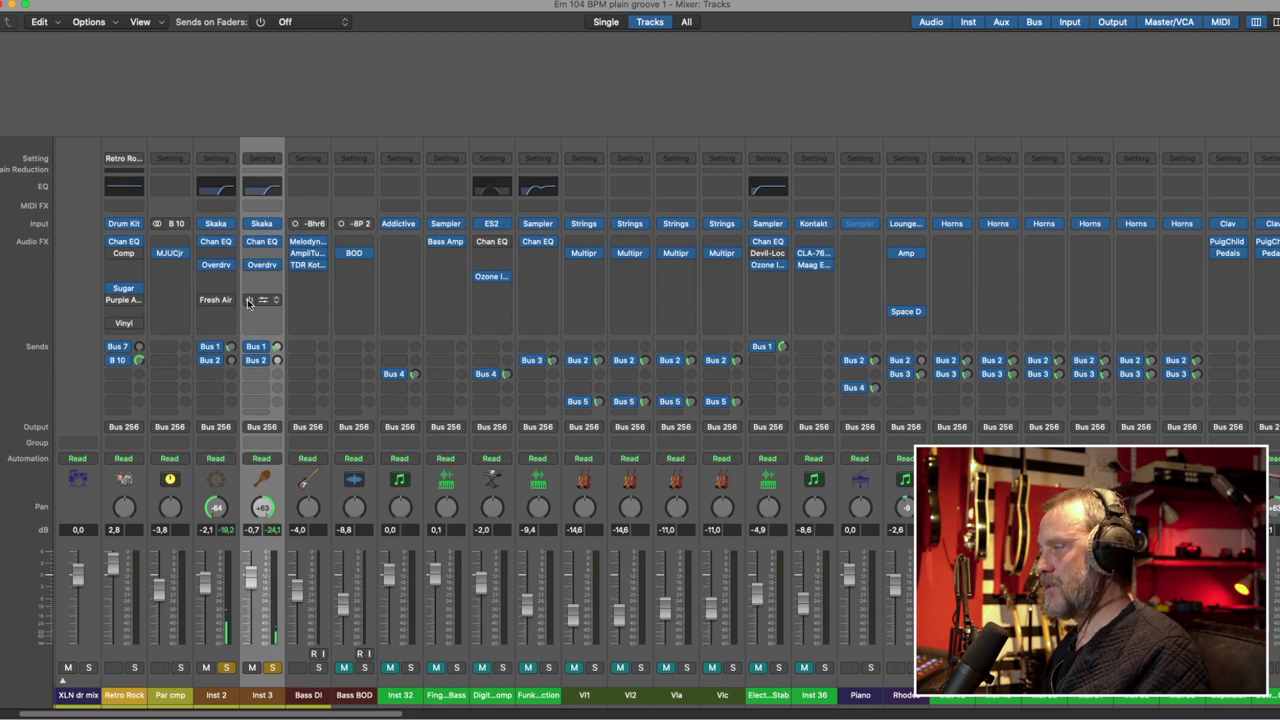
pyautogui.click(262, 300)
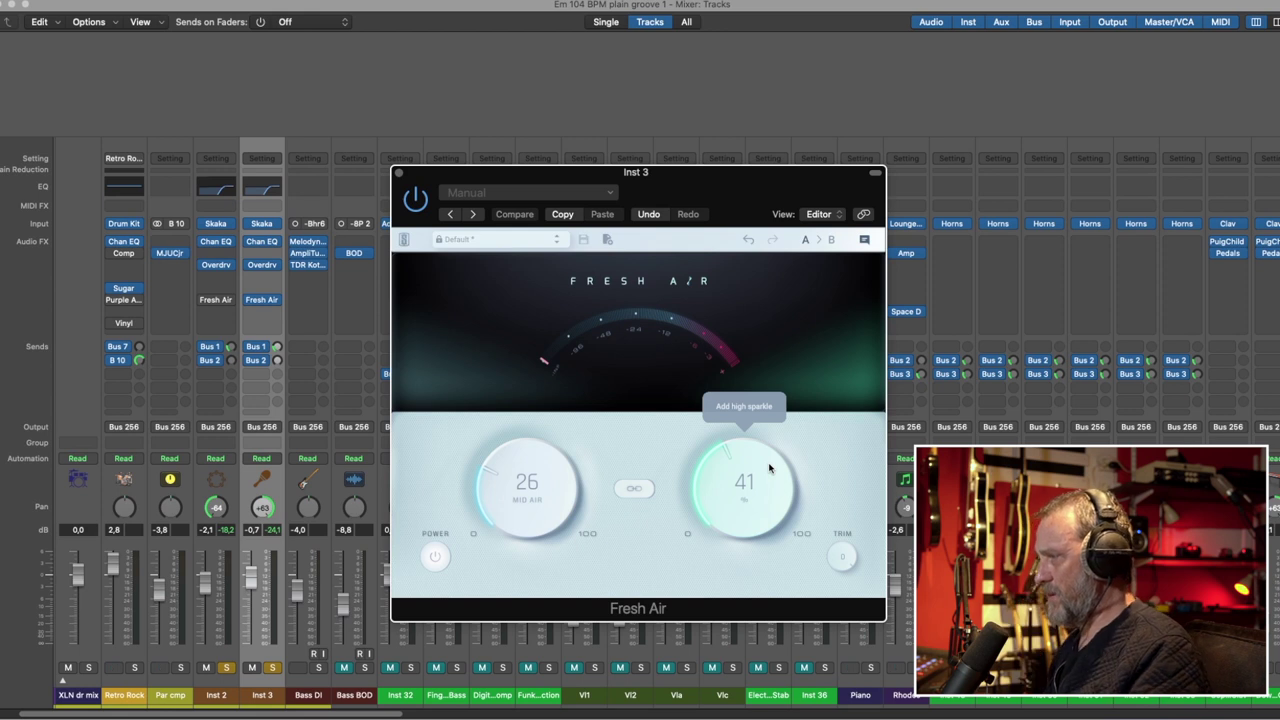
pyautogui.moveTo(261, 299); pyautogui.dragTo(212, 300)
# Select Inst 2 and Inst 3 together and toggle the Fresh Air bypass for both tracks.
pyautogui.click(229, 684)
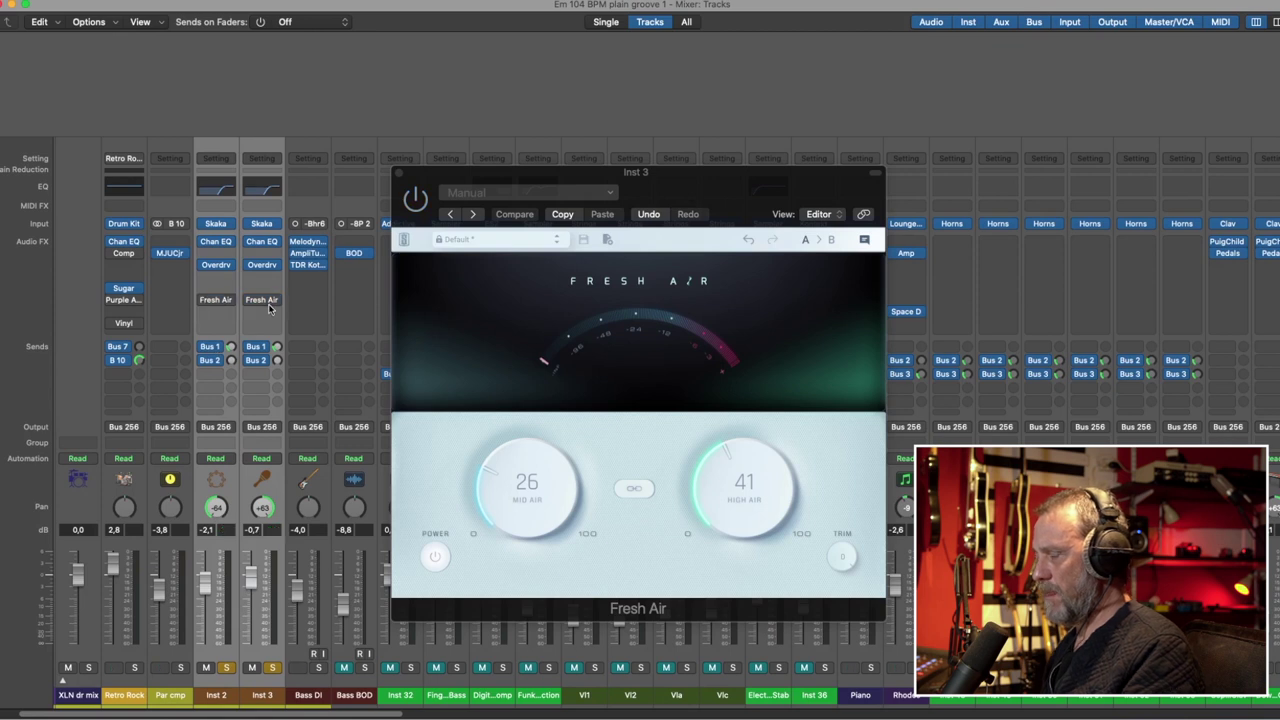
pyautogui.click(250, 300)
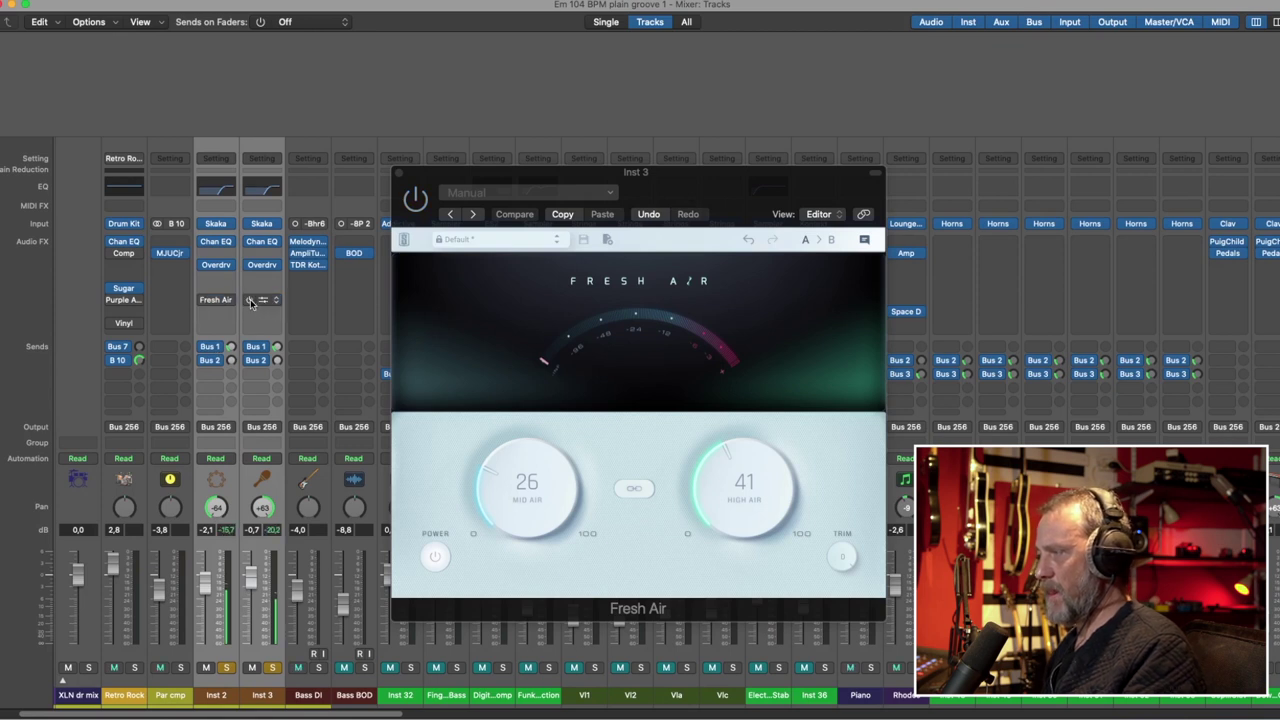